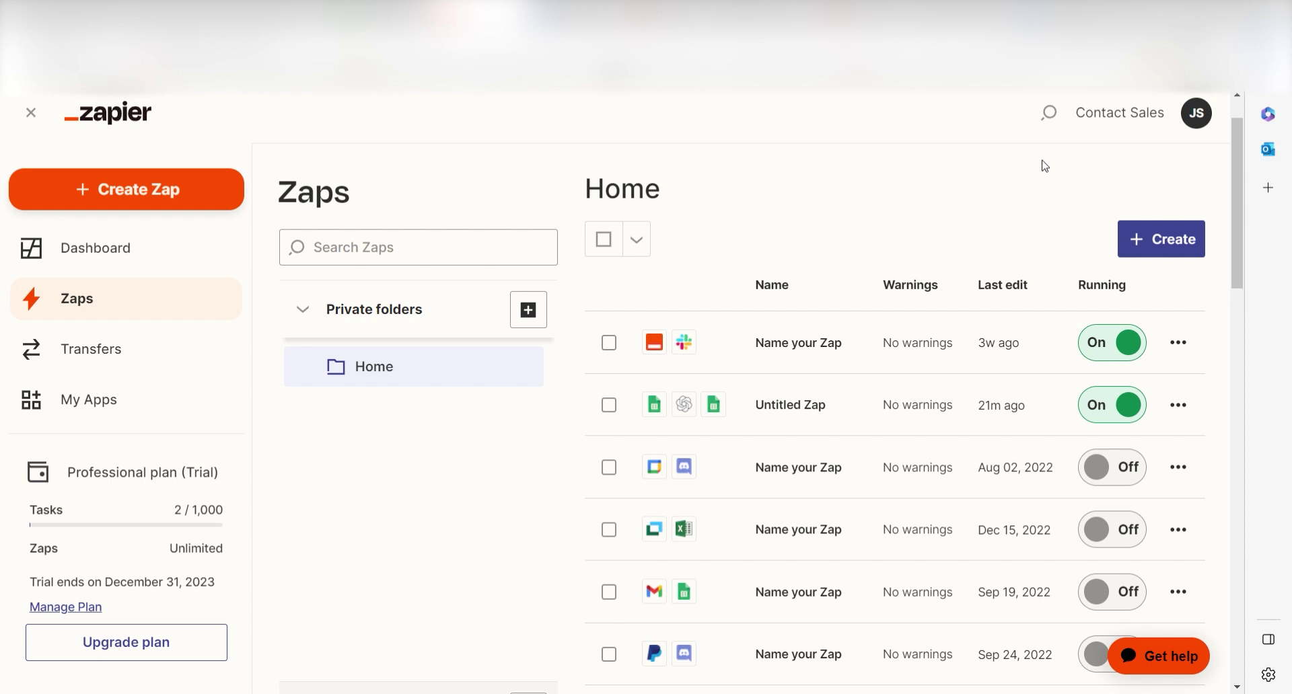
- Create a new Zap triggered by Facebook Messenger's 'New Message sent to Page' event
{"action": "left_click", "coordinate": [213, 194]}
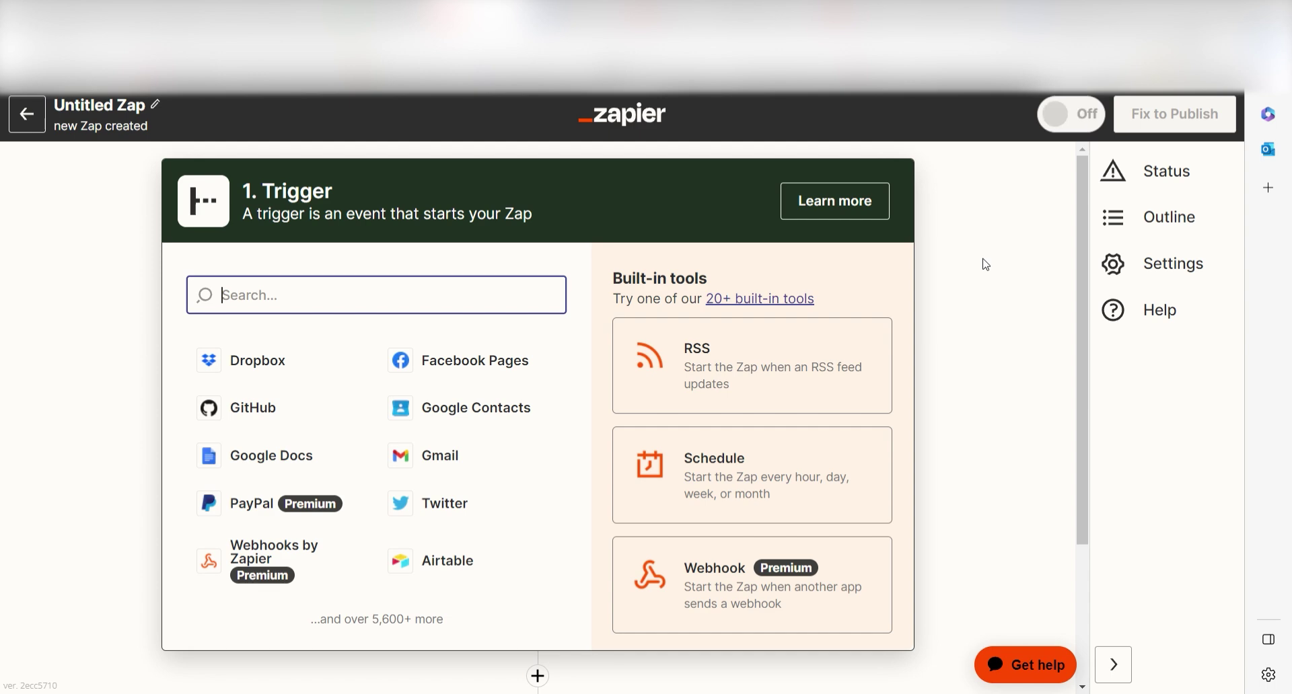
{"action": "type", "text": "facebook messenger"}
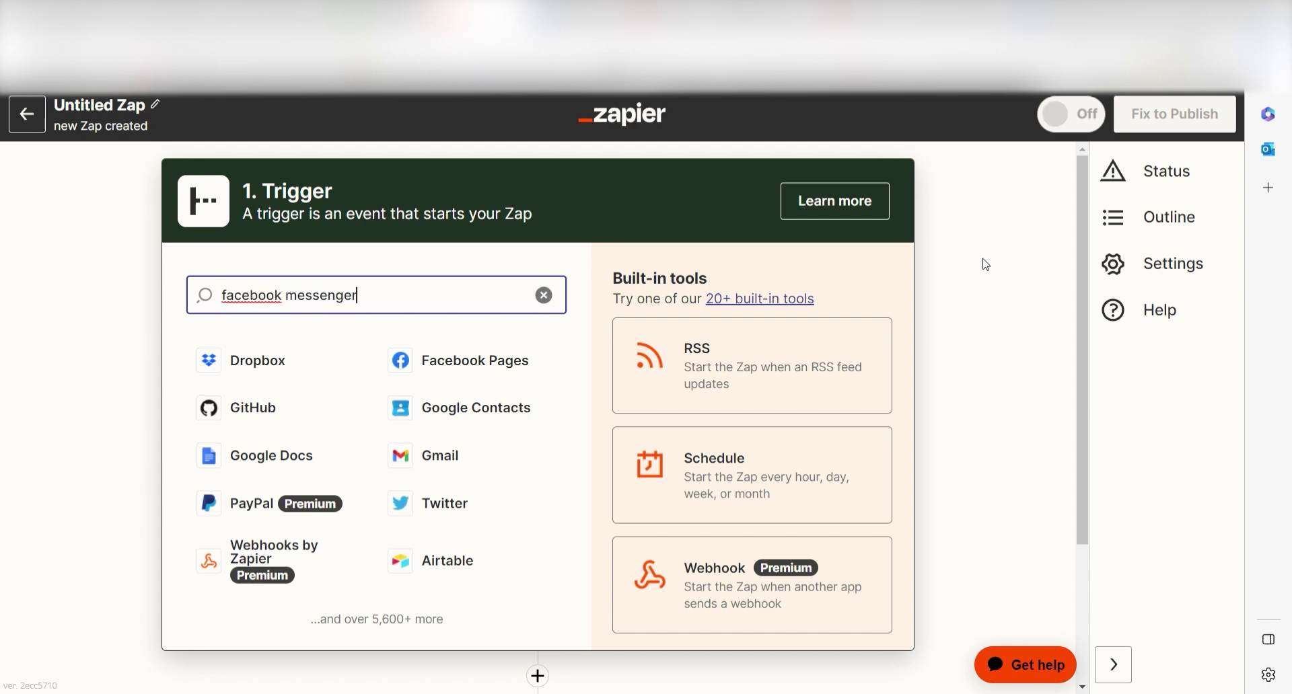
{"action": "left_click", "coordinate": [397, 375]}
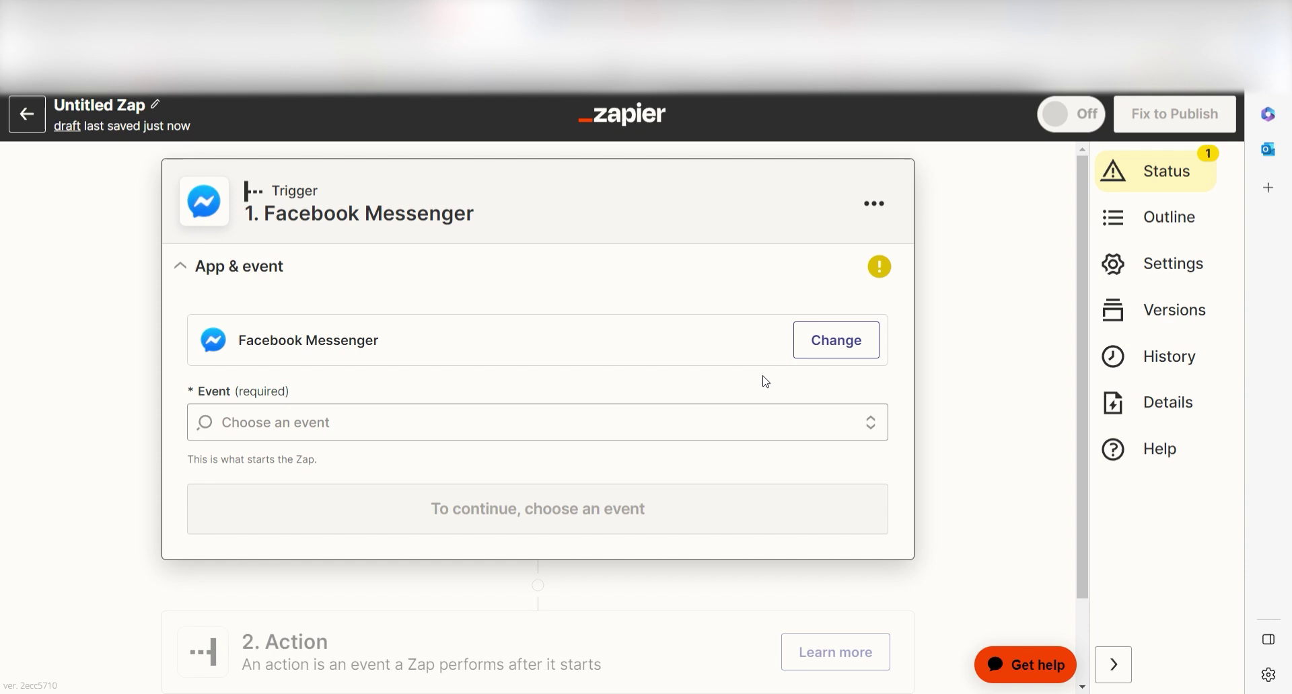
{"action": "left_click", "coordinate": [877, 428]}
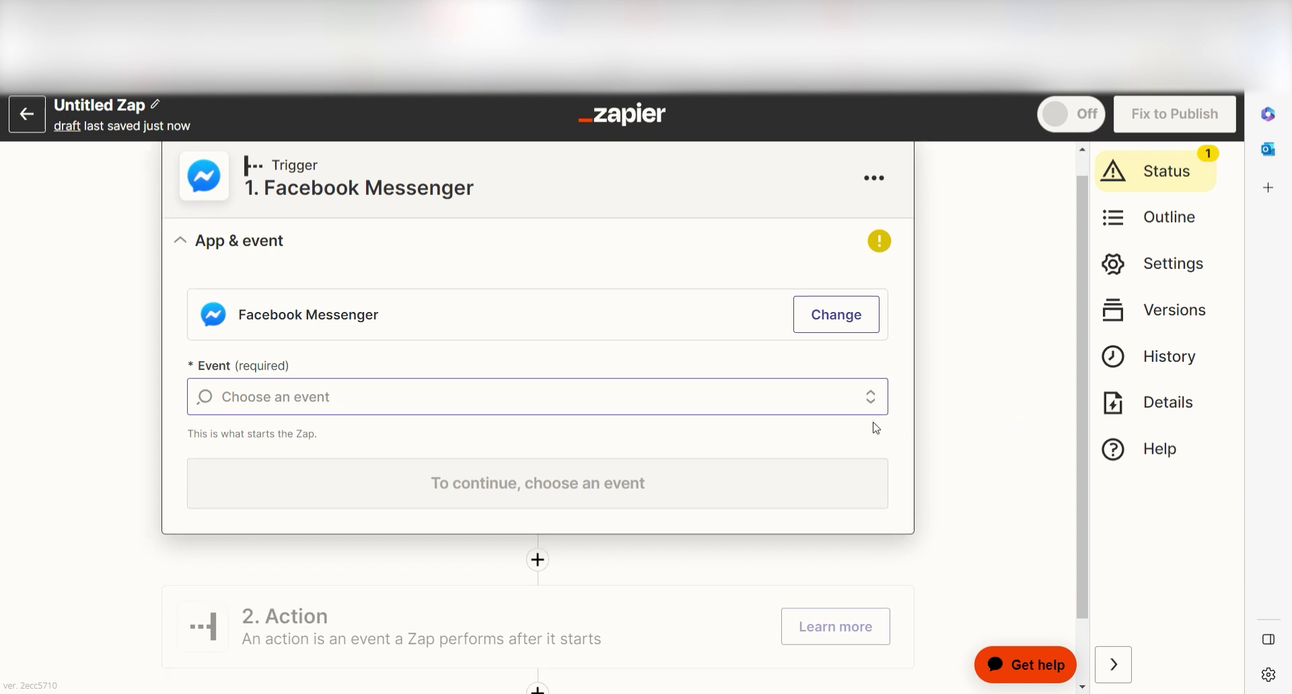
{"action": "left_click", "coordinate": [612, 398]}
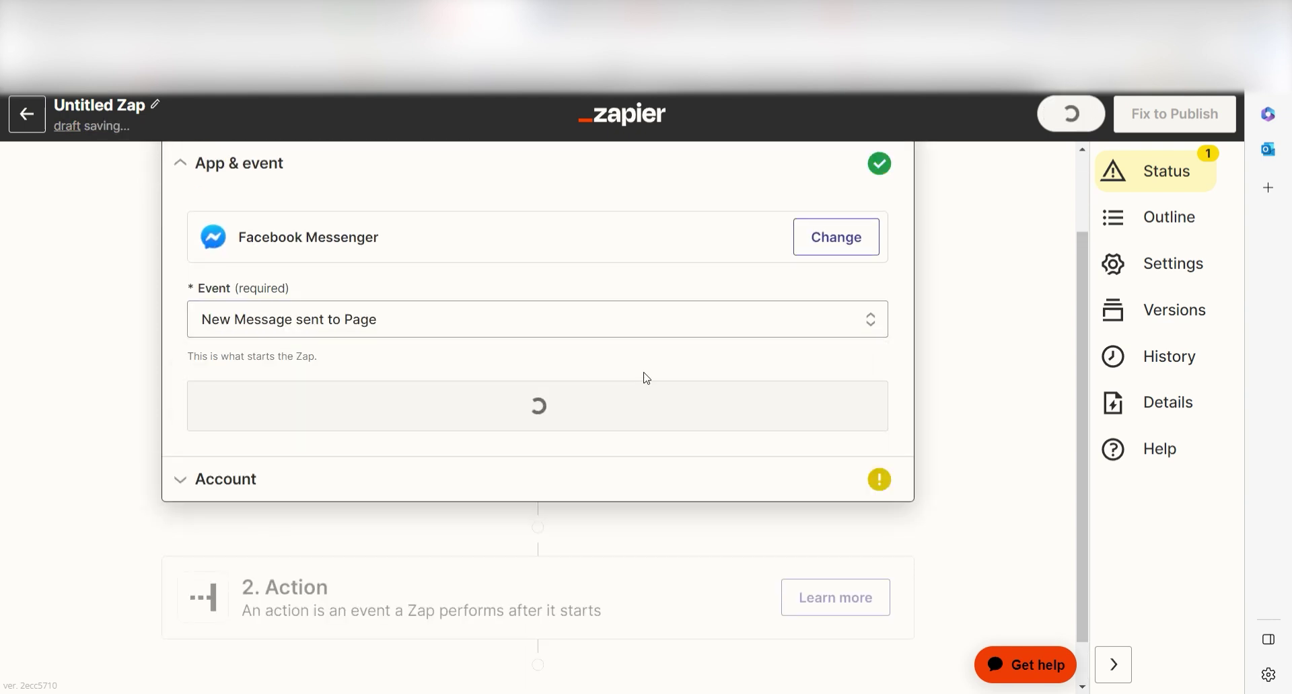
- Sign in and authorize Zapier to use the Facebook account for the Messenger trigger
{"action": "left_click", "coordinate": [689, 404]}
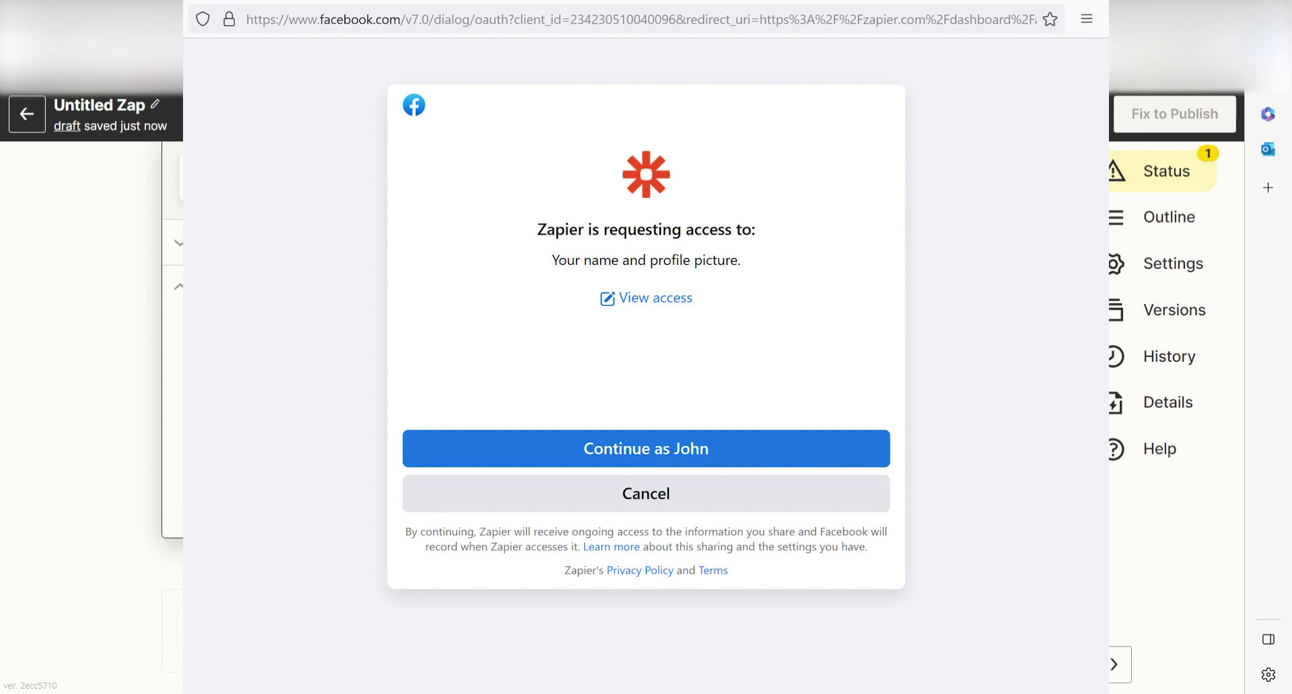
{"action": "left_click", "coordinate": [745, 457]}
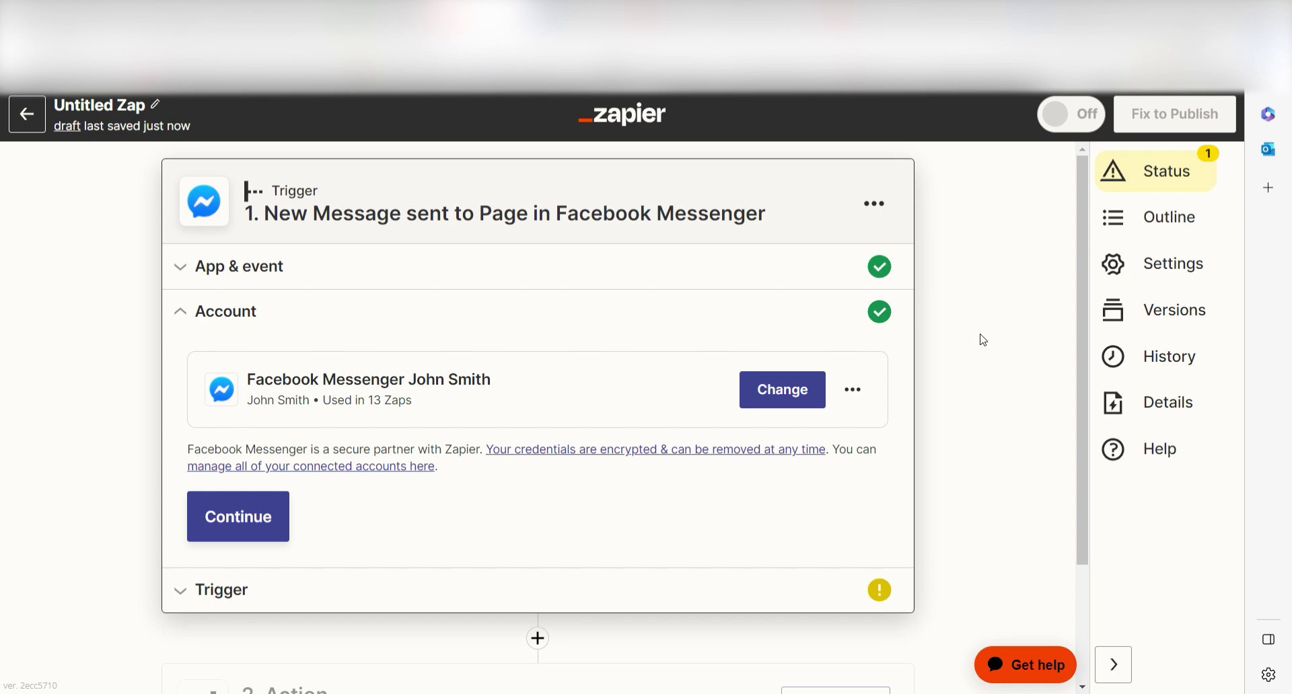
- Set the trigger's Page to The Zoppy Zaps Meetup Group
{"action": "left_click", "coordinate": [239, 519]}
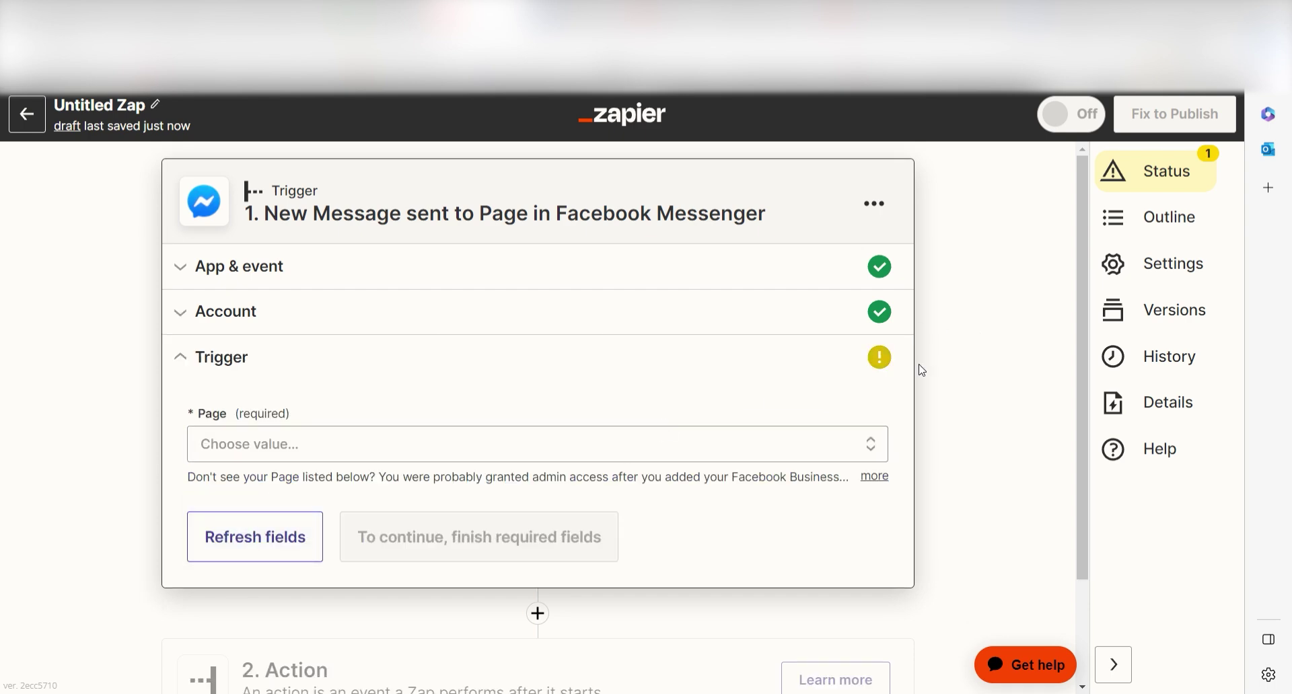
{"action": "left_click", "coordinate": [859, 462]}
{"action": "left_click", "coordinate": [580, 628]}
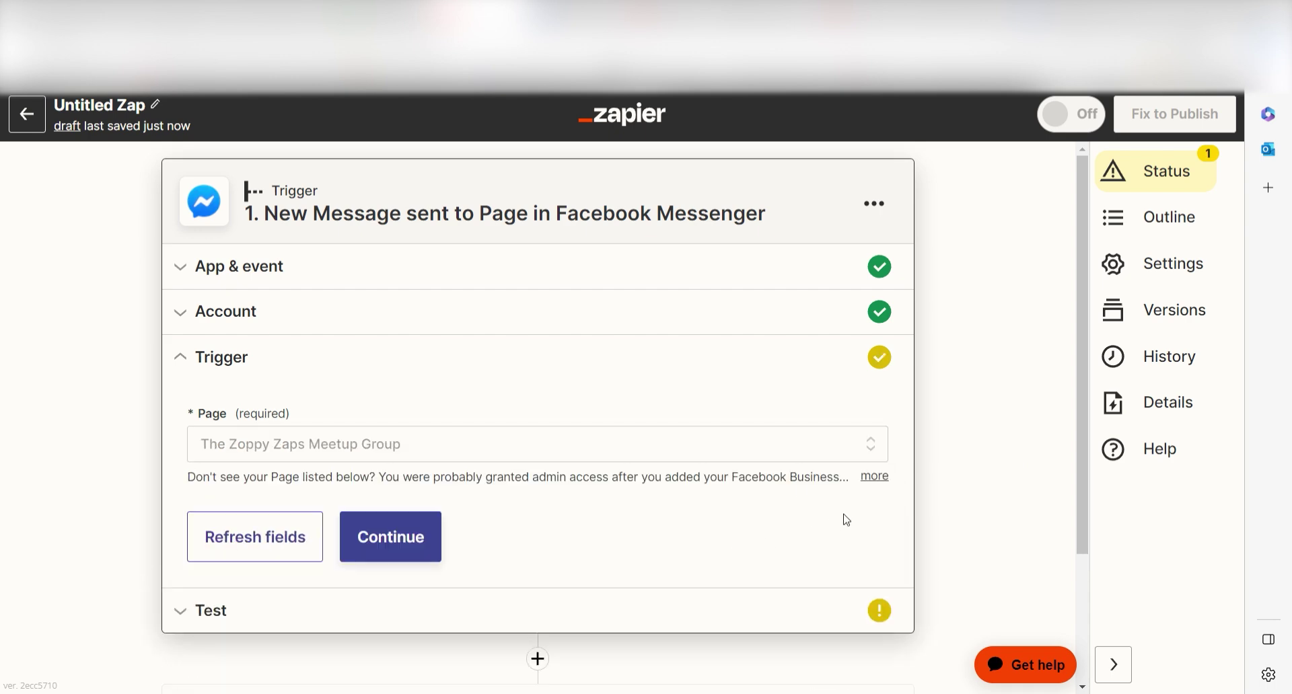
- Test the trigger to fetch sample message data and proceed to the action step
{"action": "left_click", "coordinate": [424, 538]}
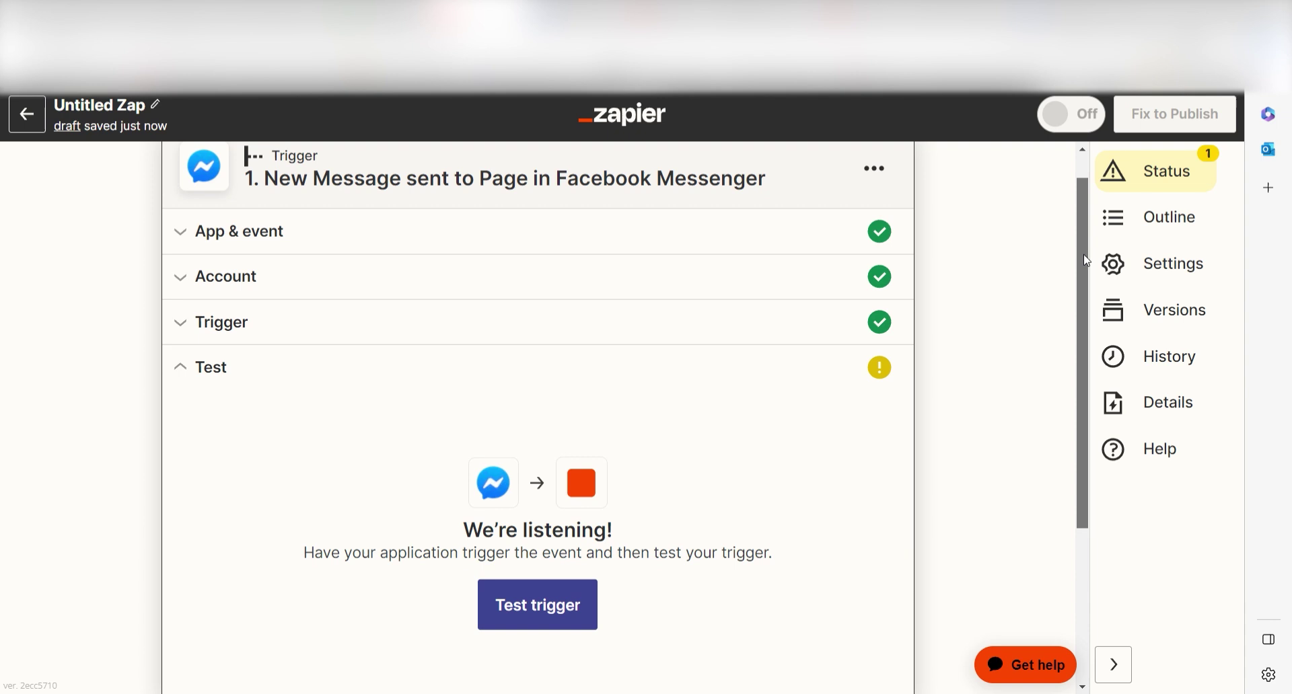
{"action": "scroll", "coordinate": [1091, 334], "scroll_direction": "down", "scroll_amount": 2}
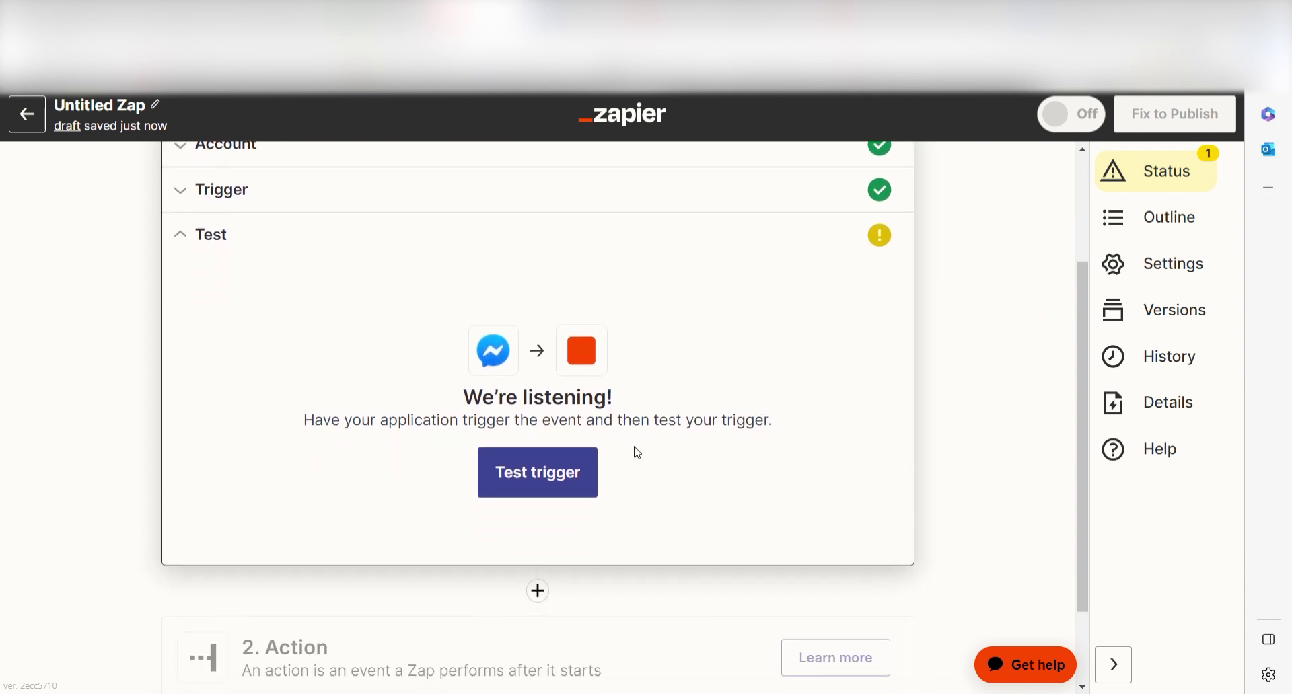
{"action": "left_click", "coordinate": [586, 468]}
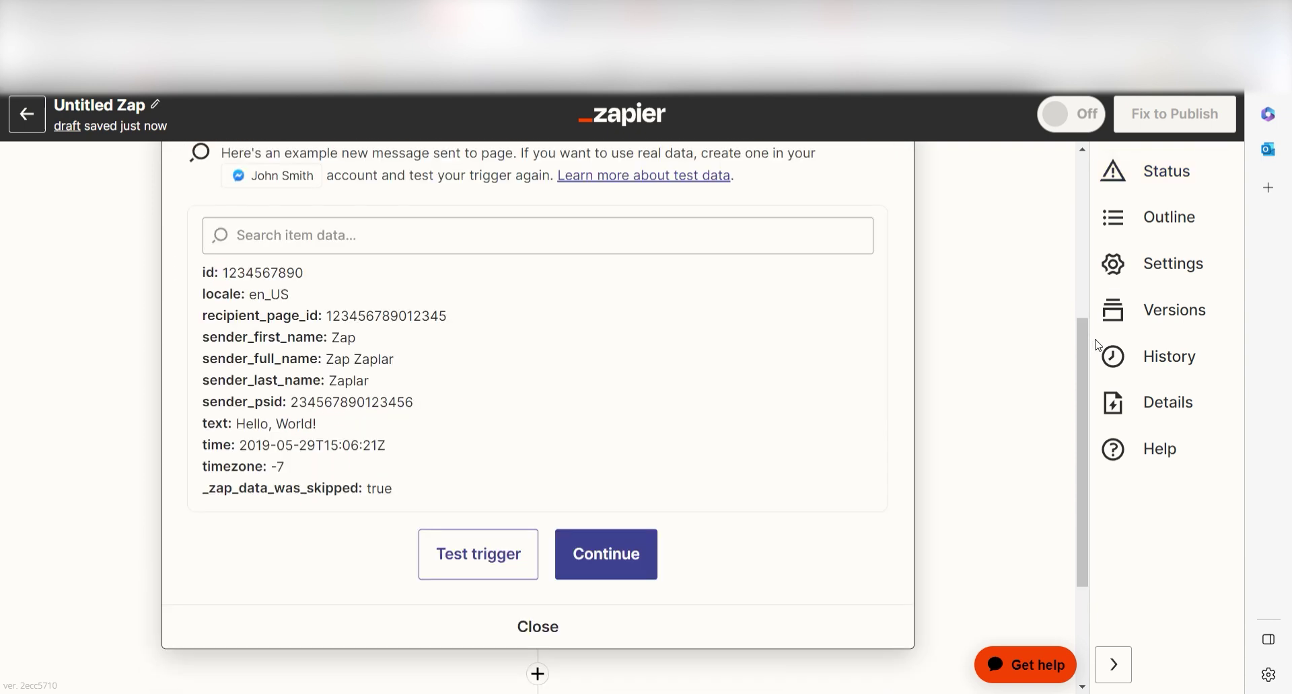
{"action": "left_click", "coordinate": [614, 551]}
{"action": "left_click_drag", "start_coordinate": [1084, 241], "coordinate": [1081, 330]}
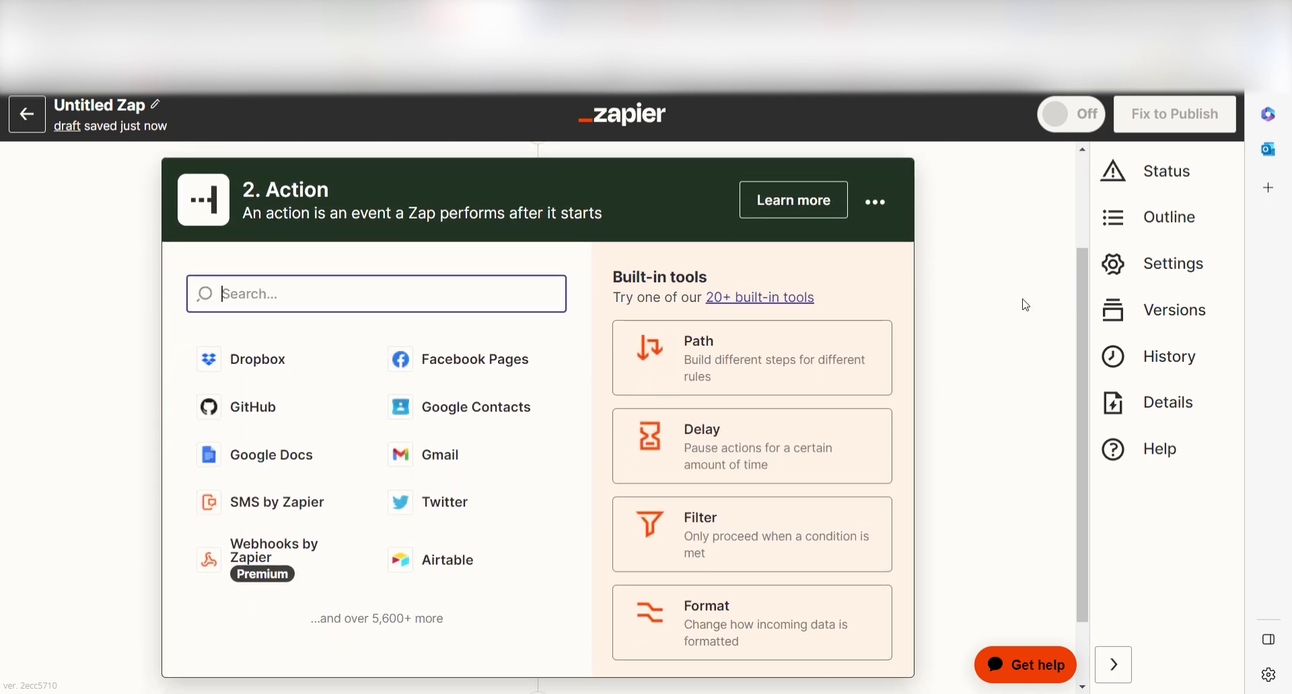
- Make the action OpenAI (GPT-3 & DALL·E) with the Send Prompt event
{"action": "type", "text": "openai"}
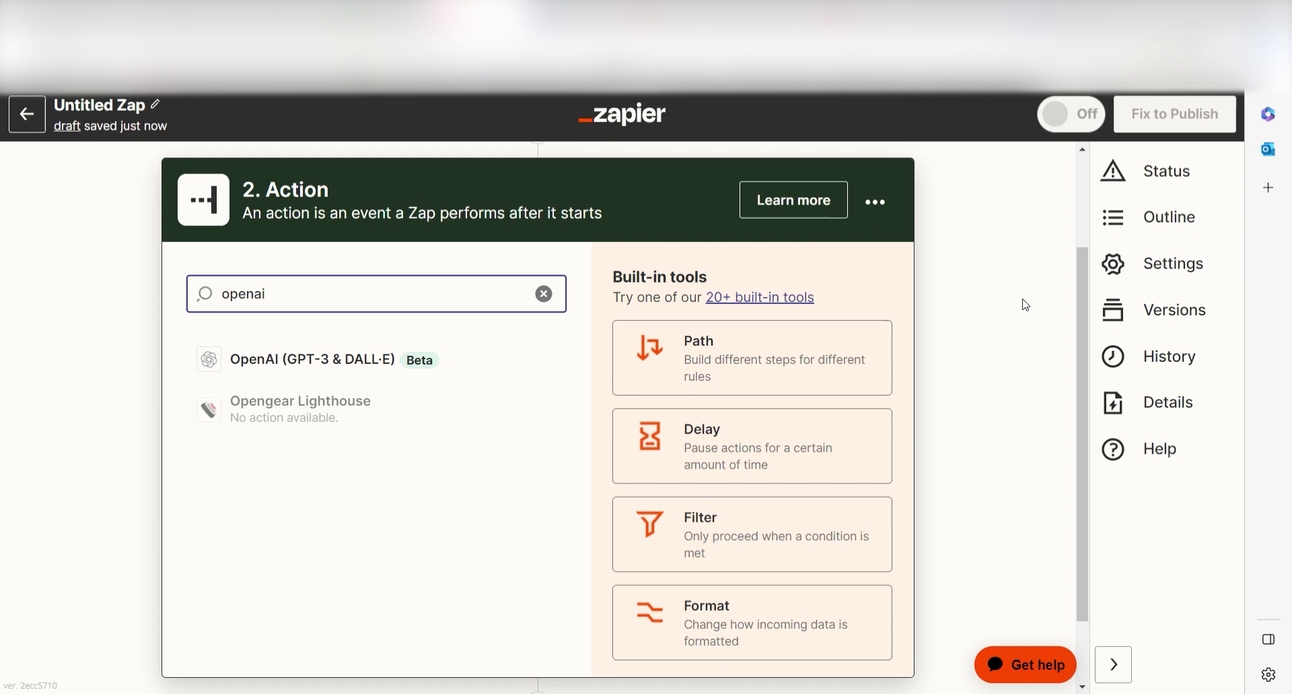
{"action": "left_click", "coordinate": [496, 355]}
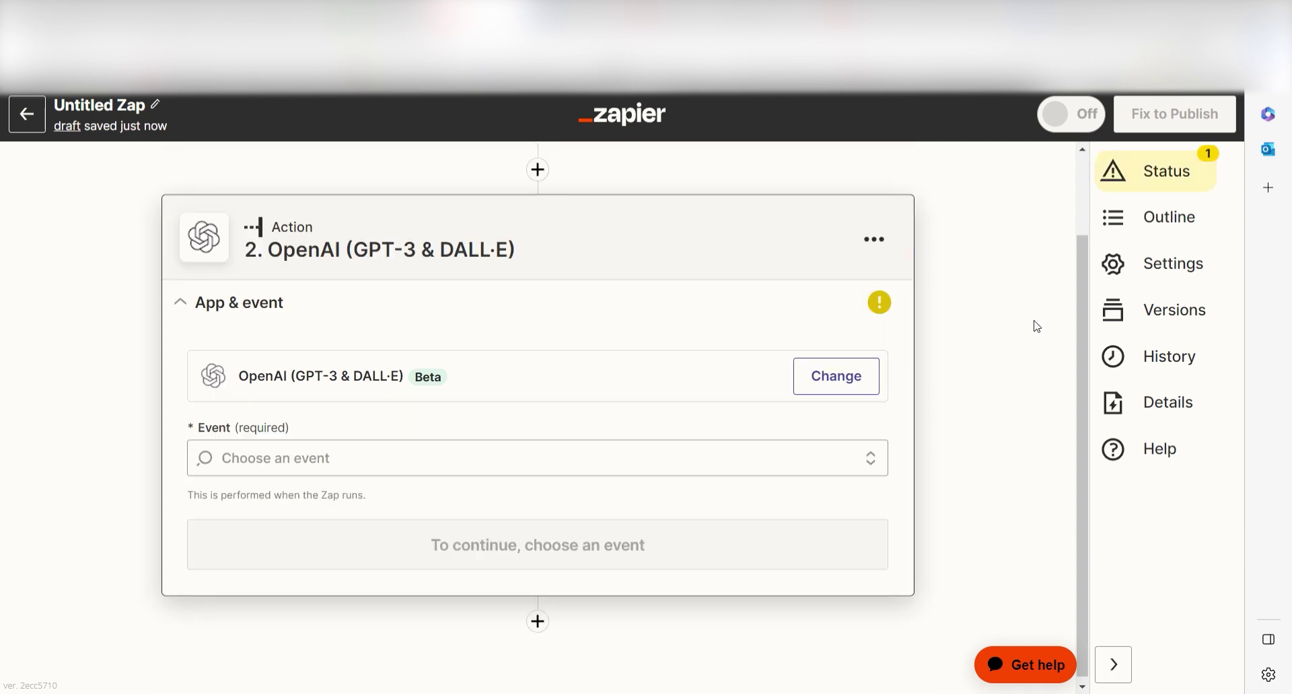
{"action": "left_click", "coordinate": [608, 459]}
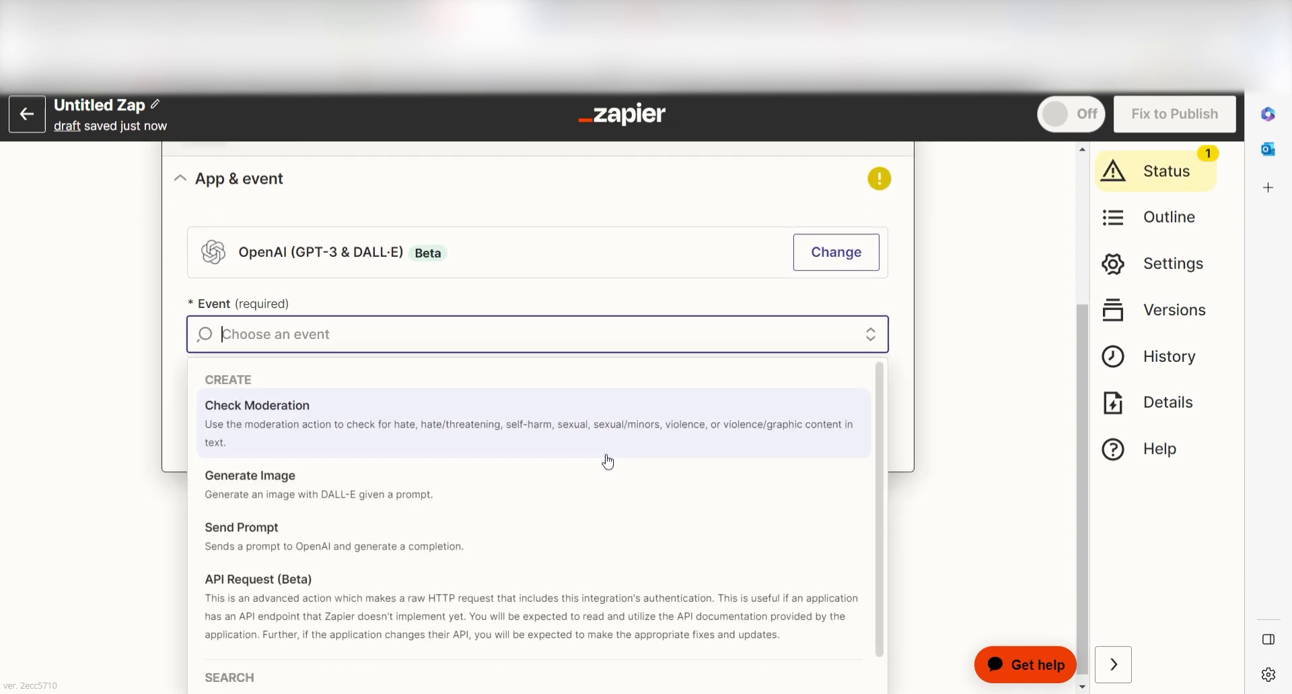
{"action": "left_click", "coordinate": [605, 536]}
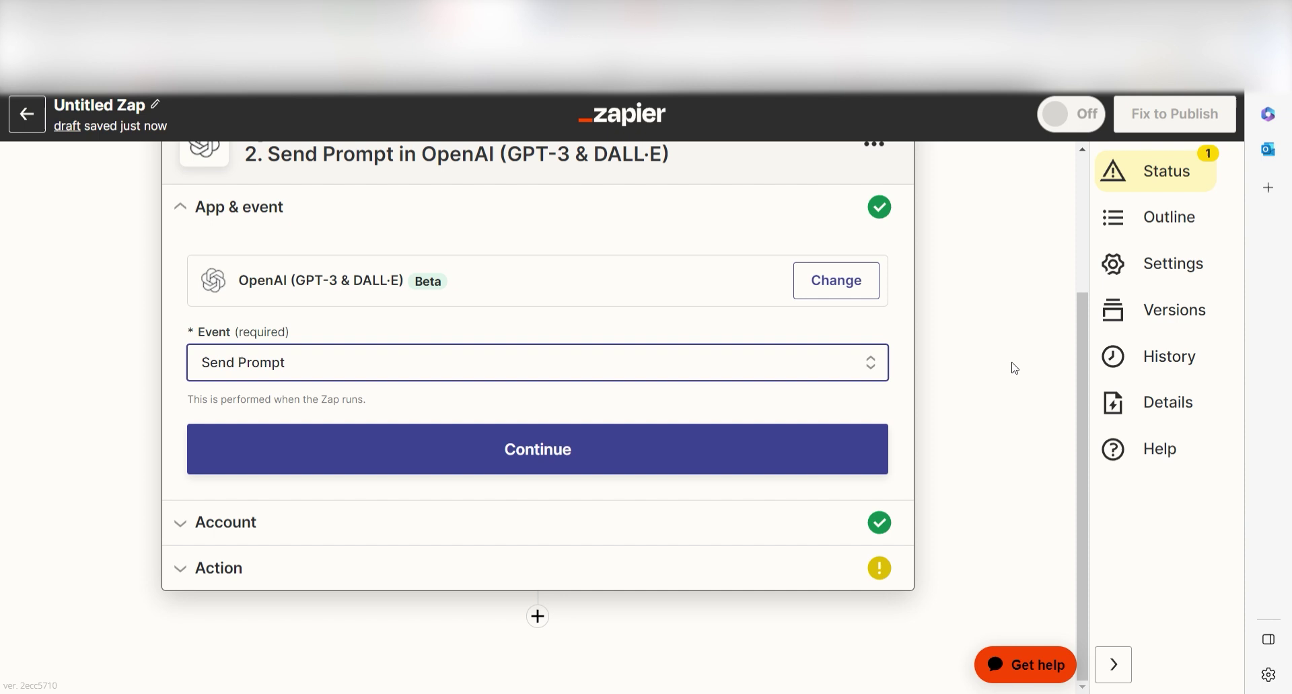
{"action": "left_click", "coordinate": [717, 452]}
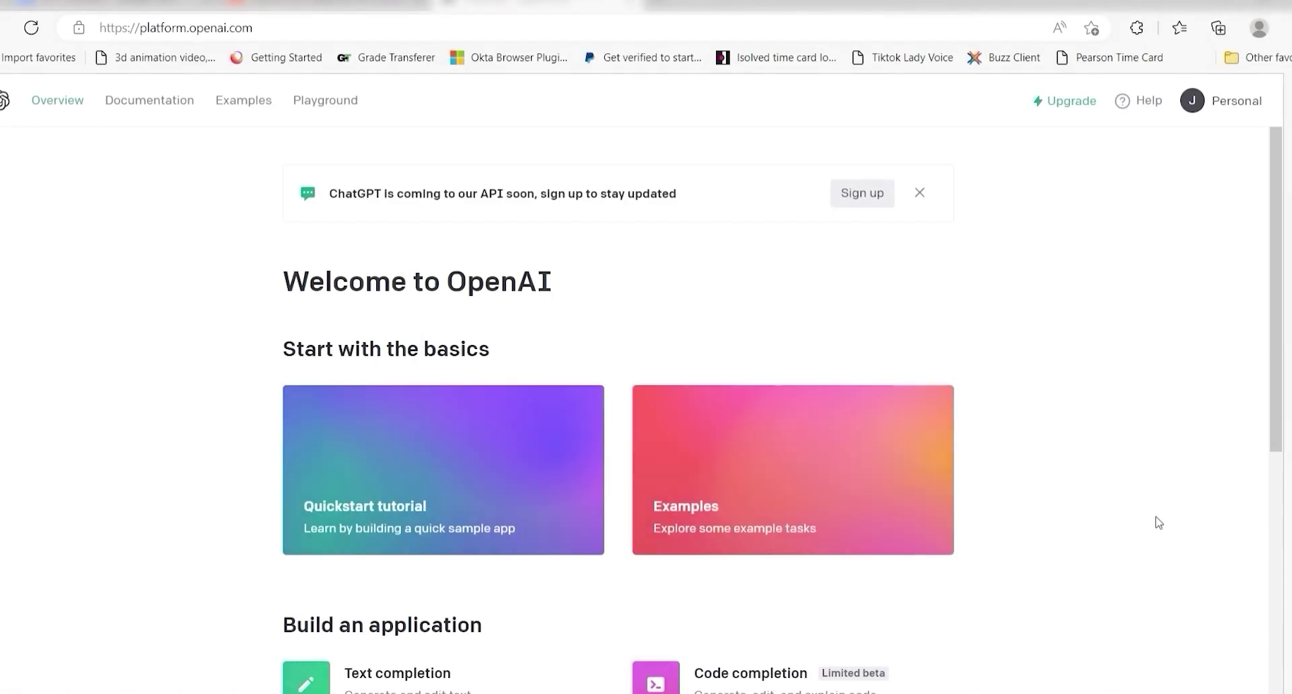
- Generate a new secret key on the OpenAI API keys page and copy it
{"action": "left_click", "coordinate": [1230, 101]}
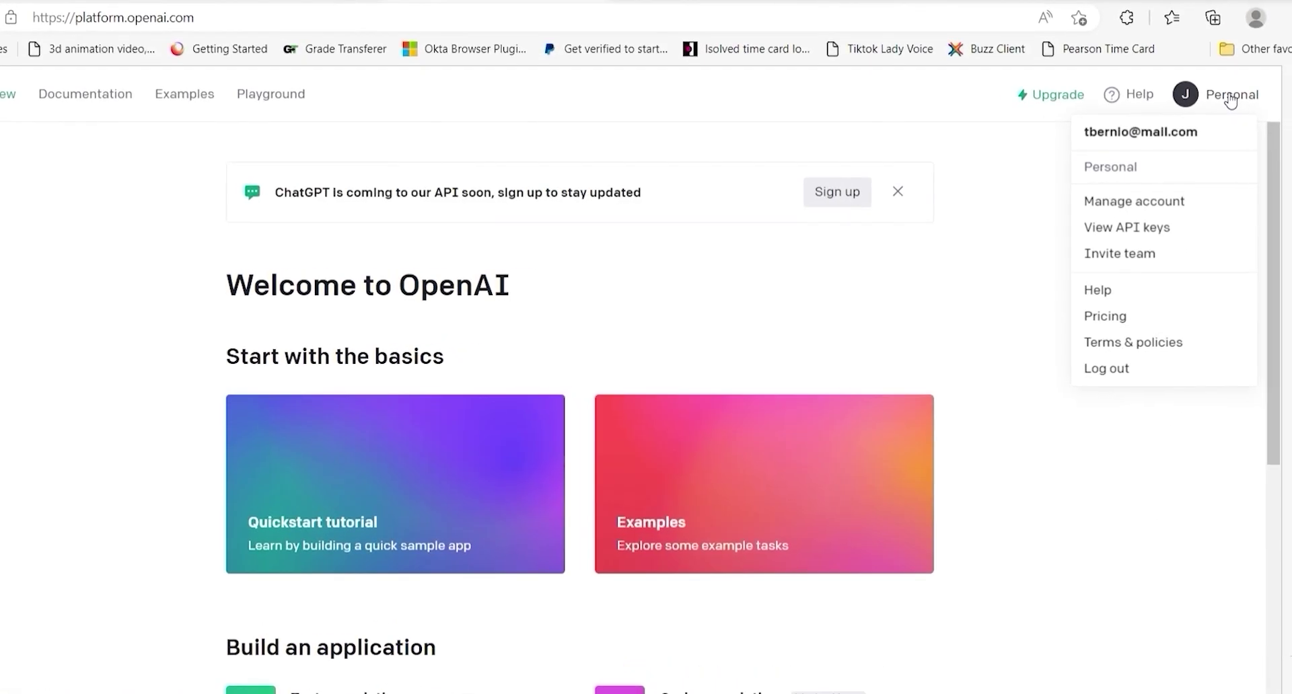
{"action": "left_click", "coordinate": [1050, 235]}
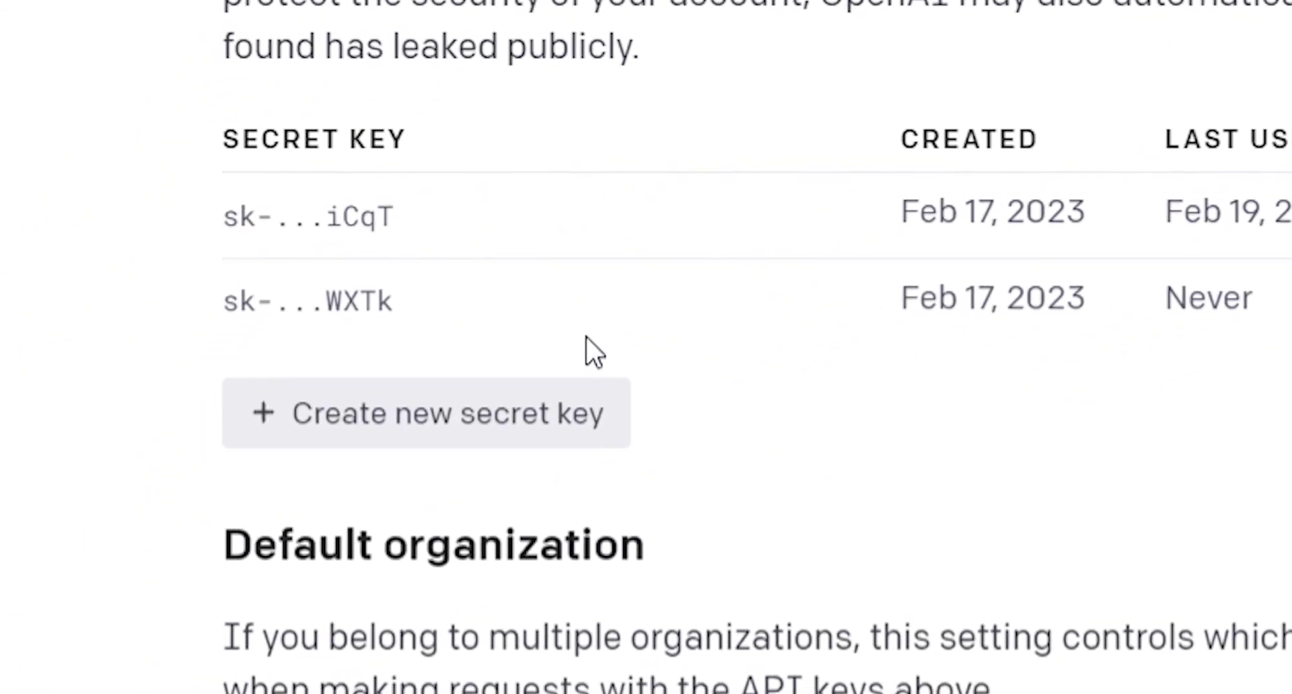
{"action": "left_click", "coordinate": [579, 410]}
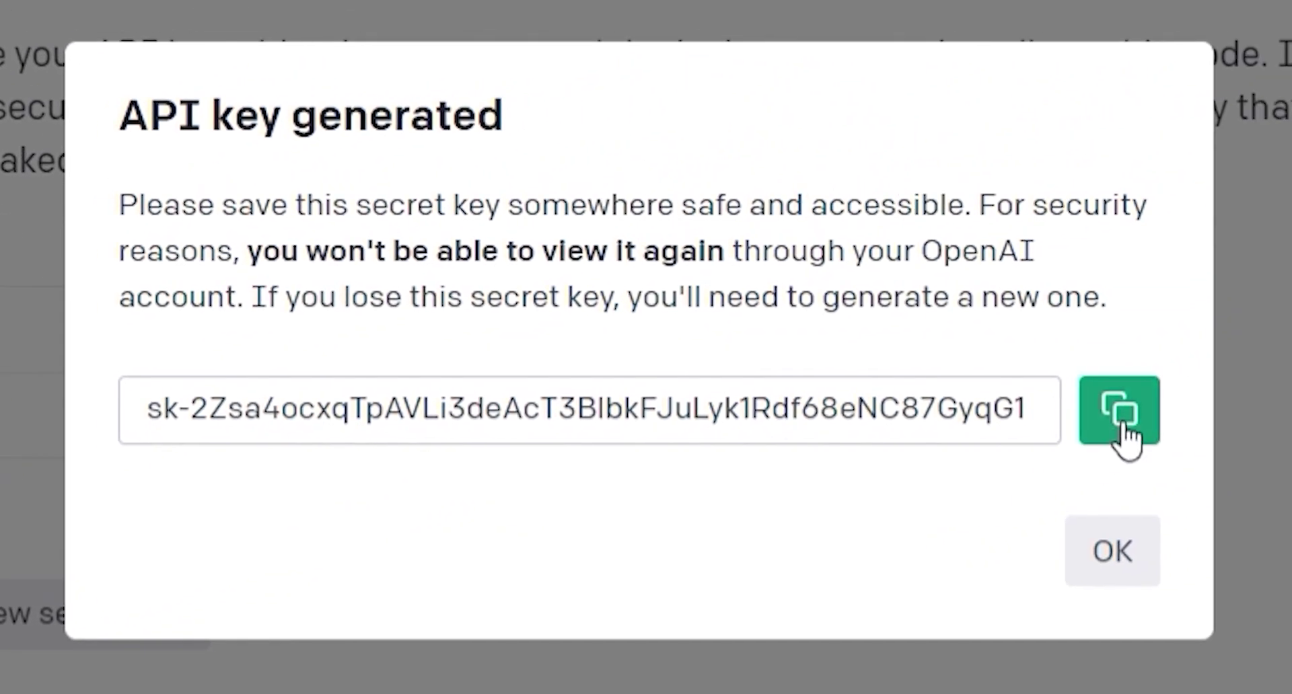
{"action": "left_click", "coordinate": [1137, 420]}
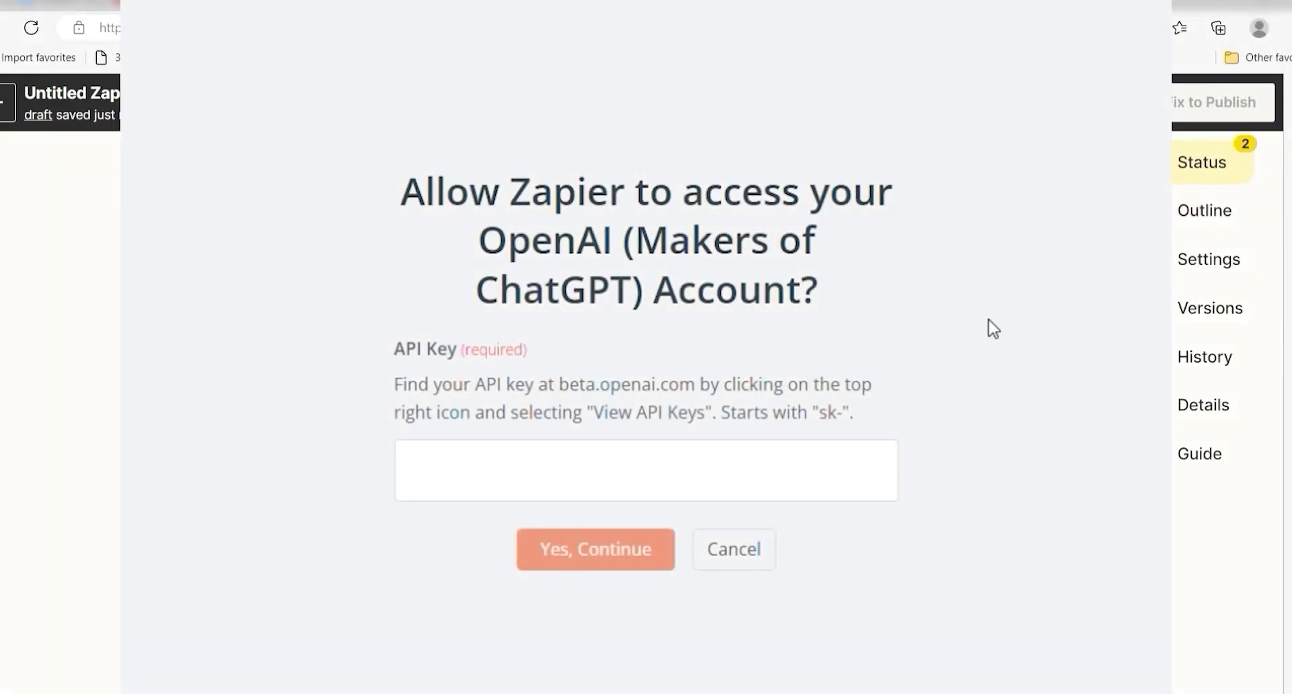
- Paste the copied OpenAI API key into Zapier's authorization prompt to connect the account
{"action": "left_click", "coordinate": [754, 480]}
{"action": "key", "text": "ctrl+v"}
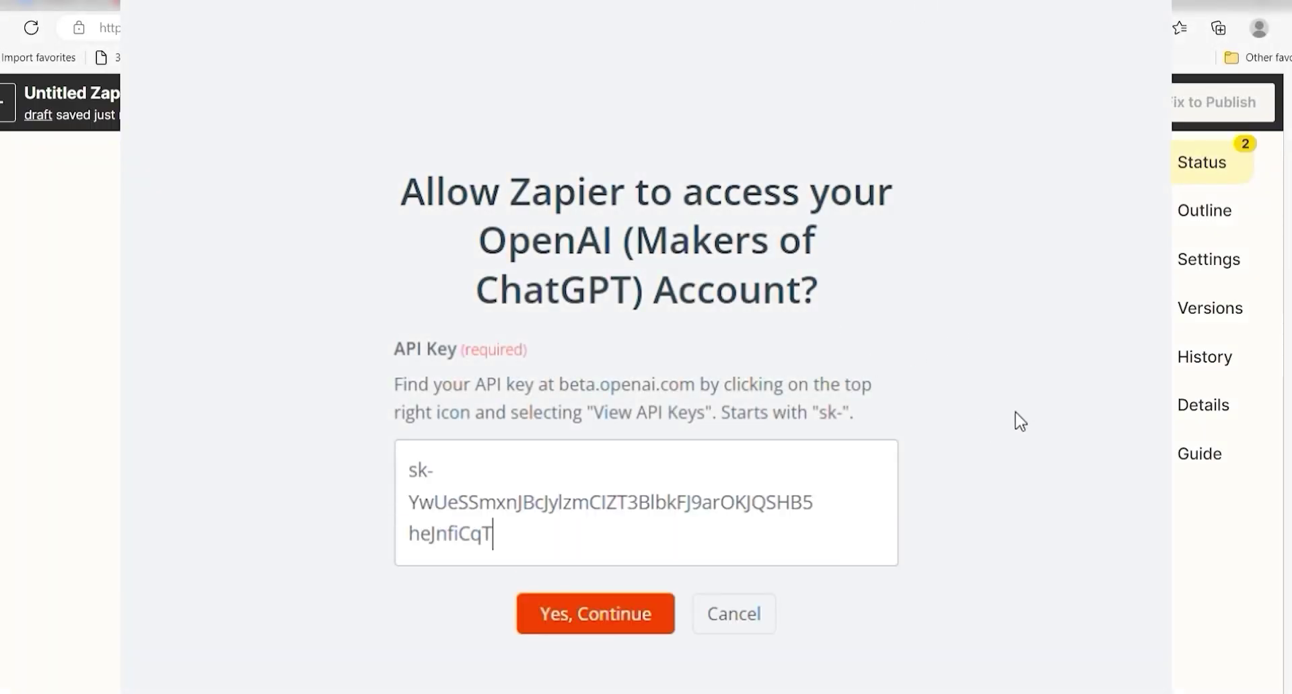
{"action": "key", "text": "Return"}
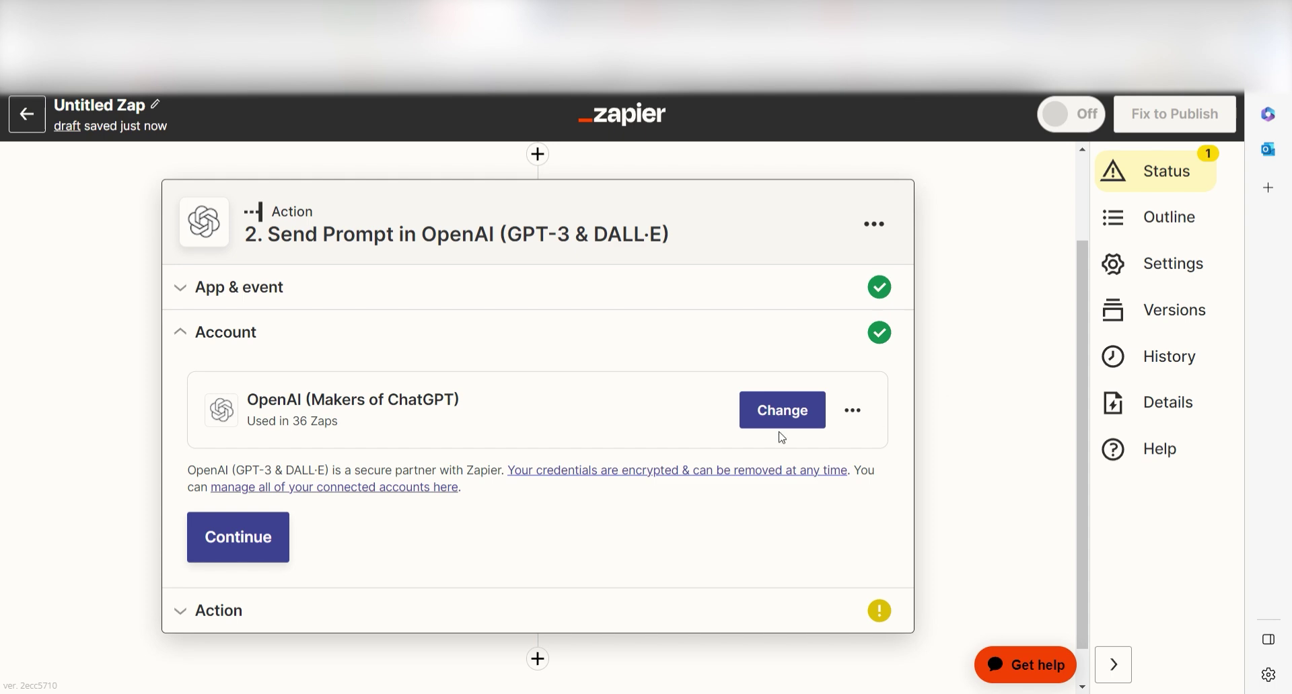
- Set the prompt to 'please respond to this question that was sent to my business via facebook messenger.' plus Message Text, then test it
{"action": "left_click", "coordinate": [247, 539]}
{"action": "mouse_move", "coordinate": [1082, 217]}
{"action": "left_mouse_down"}
{"action": "mouse_move", "coordinate": [1085, 351]}
{"action": "mouse_move", "coordinate": [1081, 342]}
{"action": "left_mouse_up"}
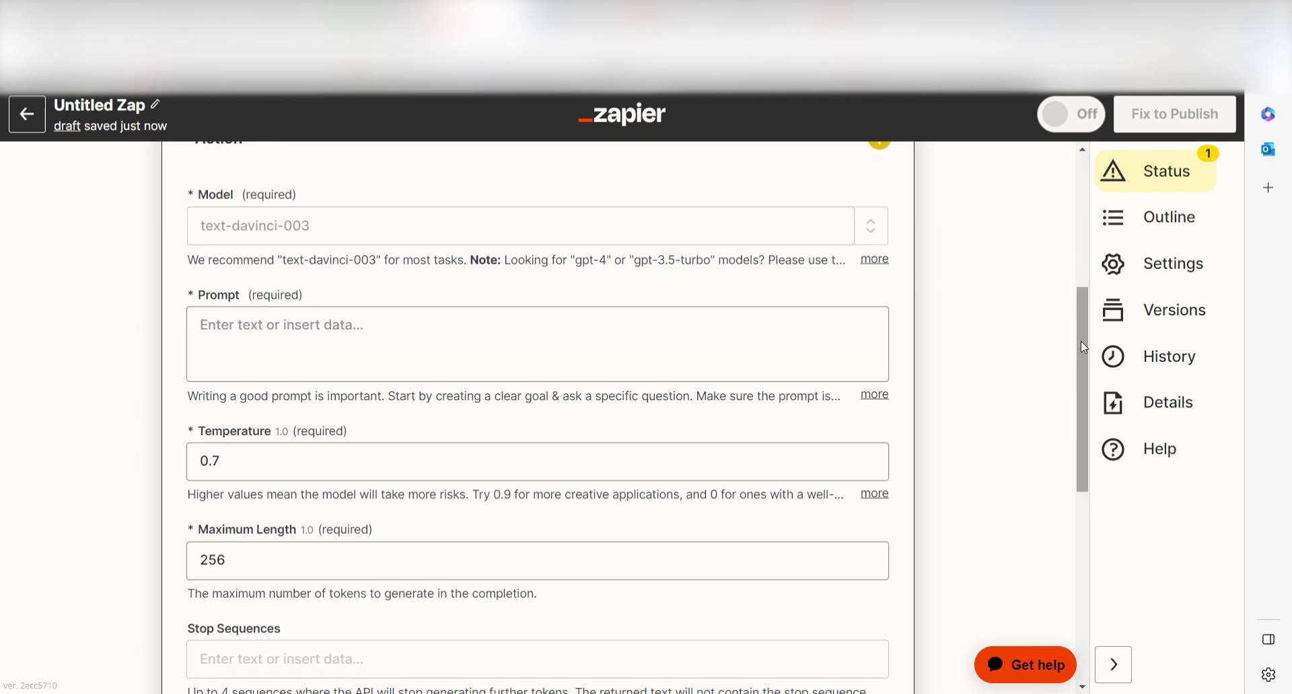
{"action": "left_click", "coordinate": [856, 335]}
{"action": "type", "text": "please respond"}
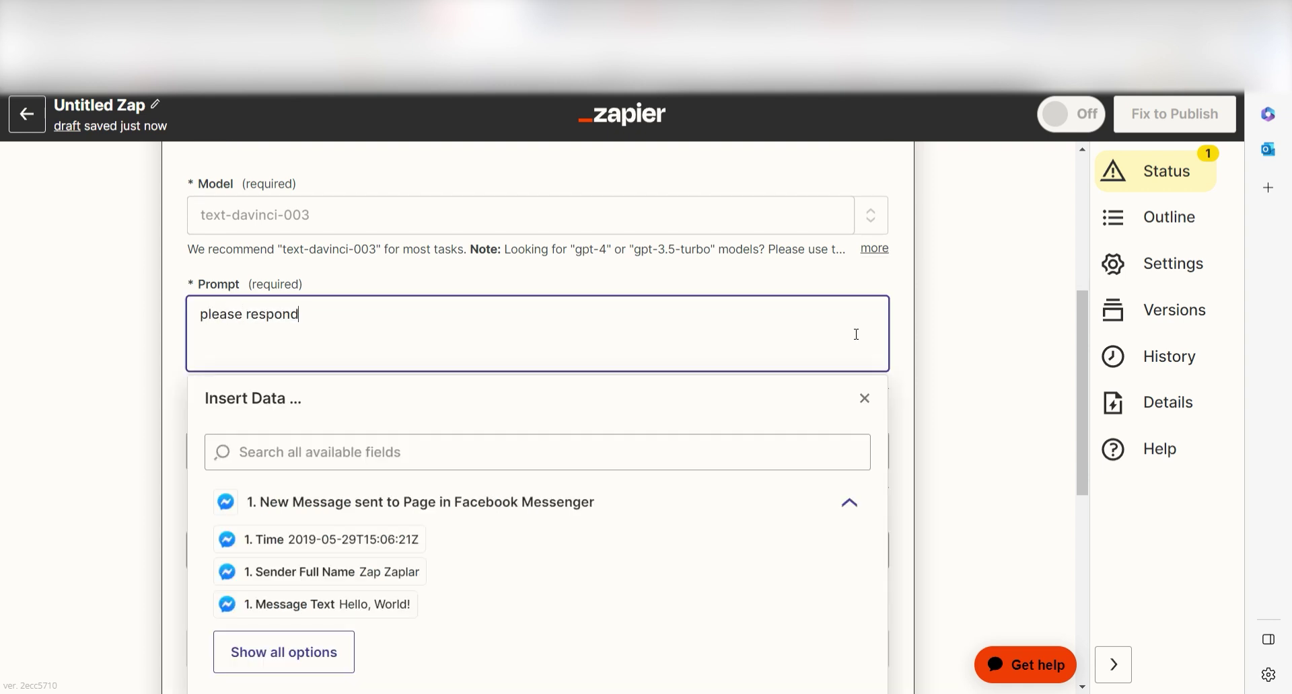
{"action": "type", "text": " to this question that was sent t"}
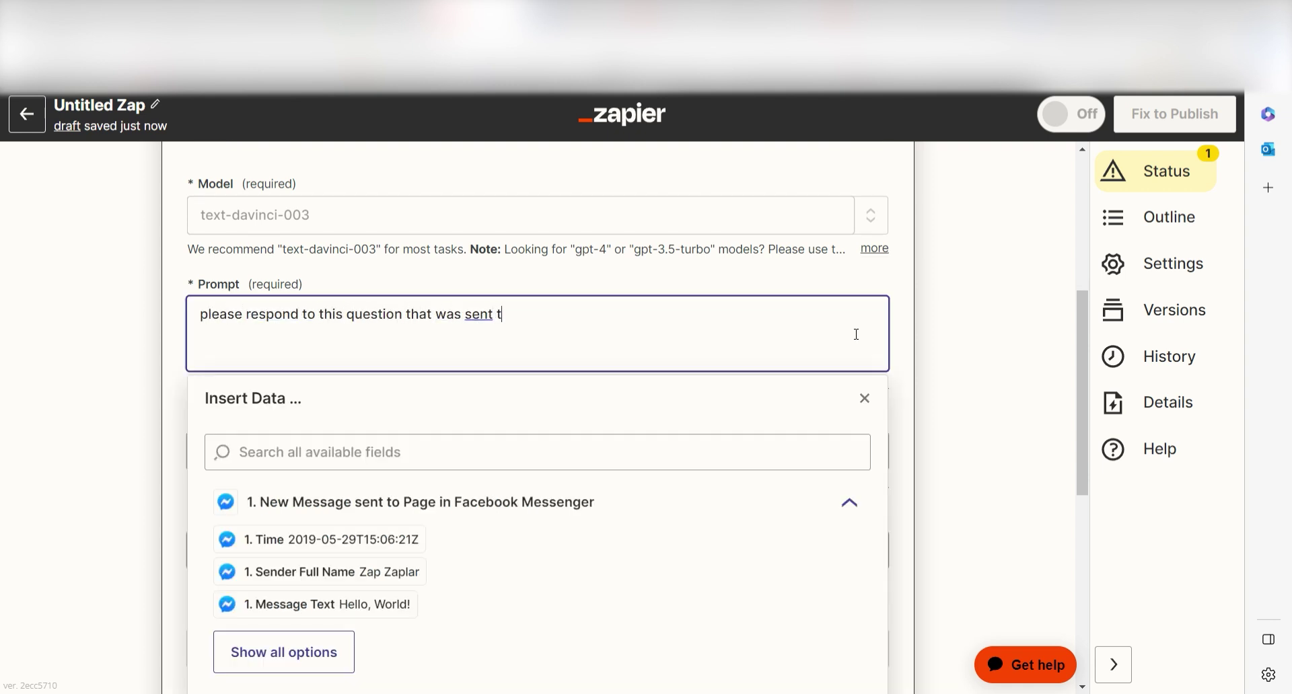
{"action": "type", "text": "o my business via facebook messenger."}
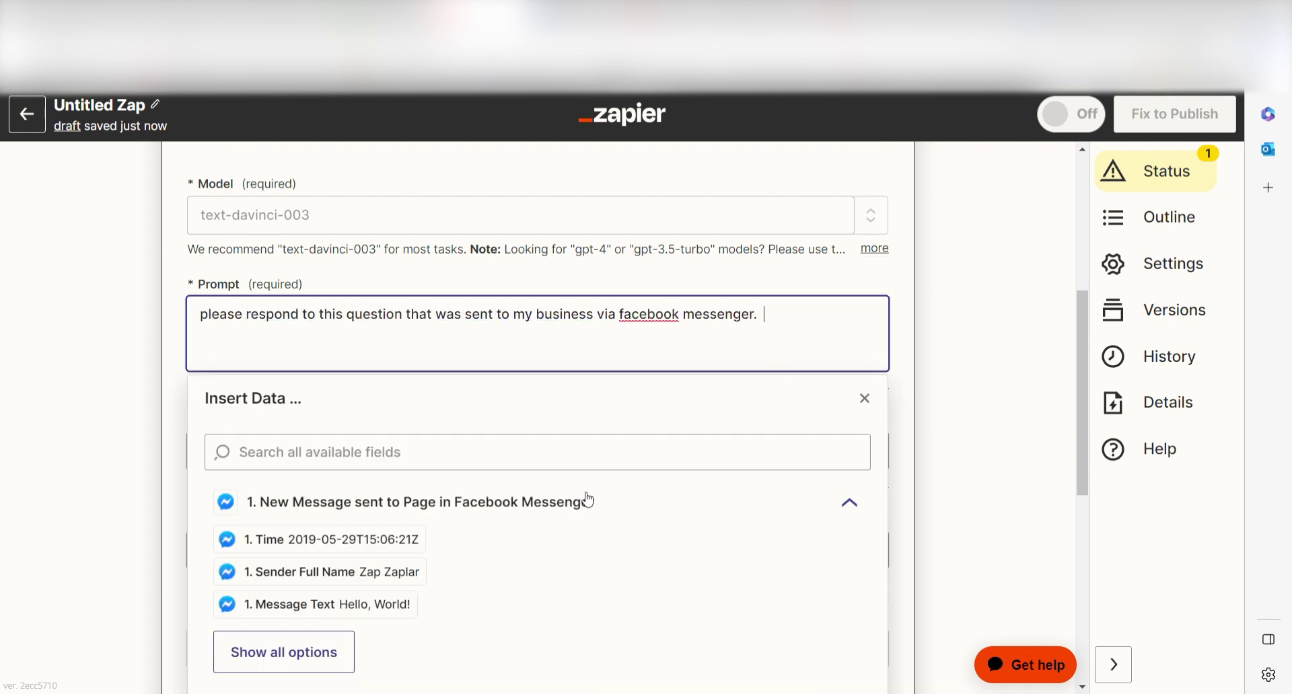
{"action": "left_click", "coordinate": [256, 604]}
{"action": "scroll", "coordinate": [506, 508], "scroll_direction": "down", "scroll_amount": 10}
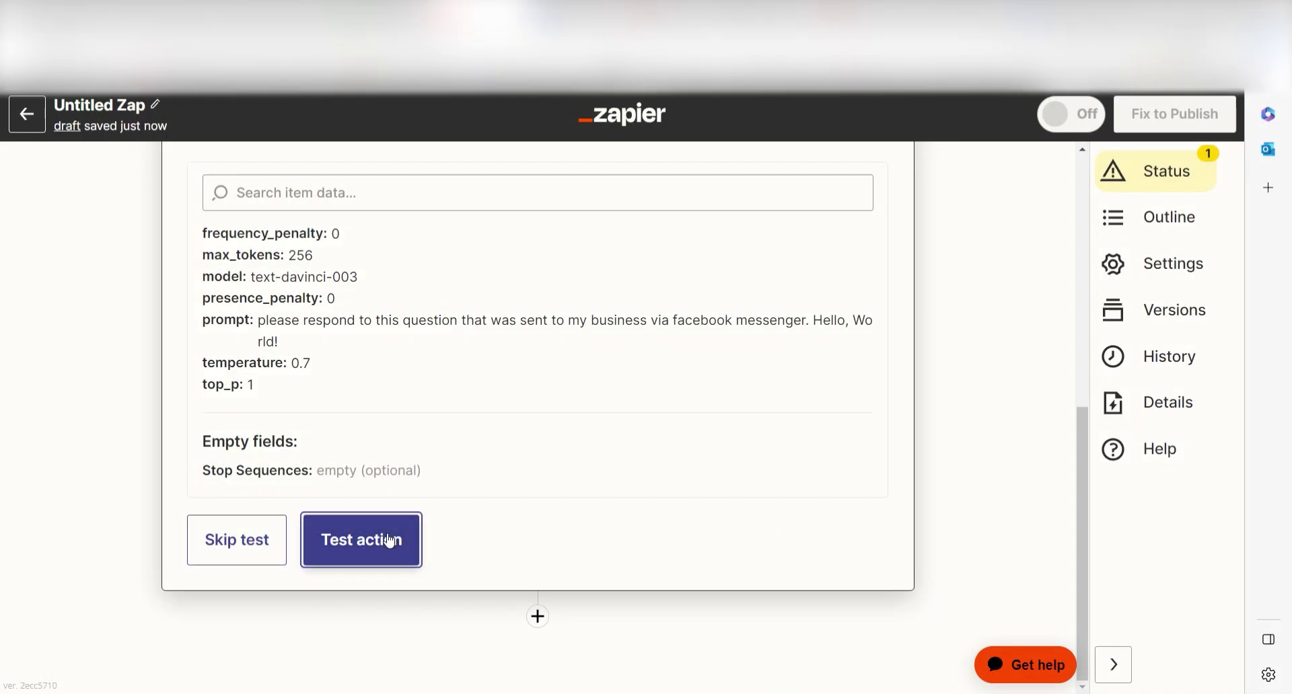
{"action": "left_click", "coordinate": [402, 540]}
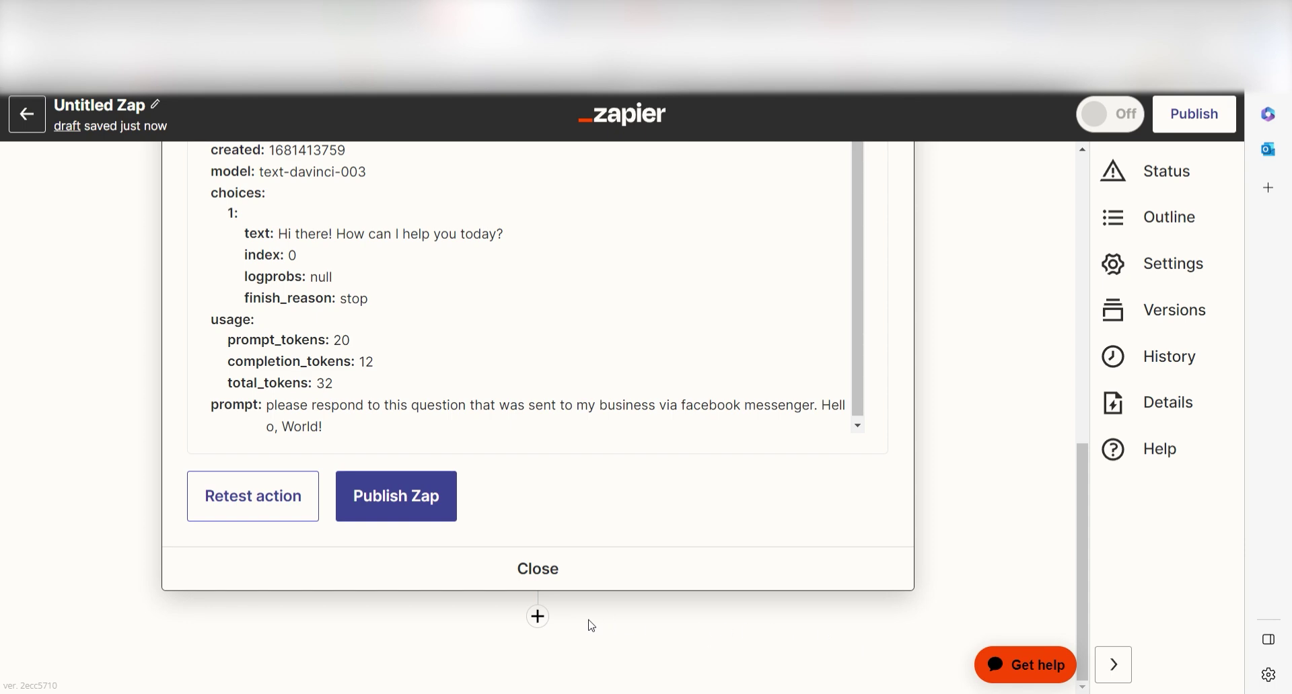
- Add a third step using Facebook Messenger's Send Message from Page event
{"action": "left_click", "coordinate": [538, 616]}
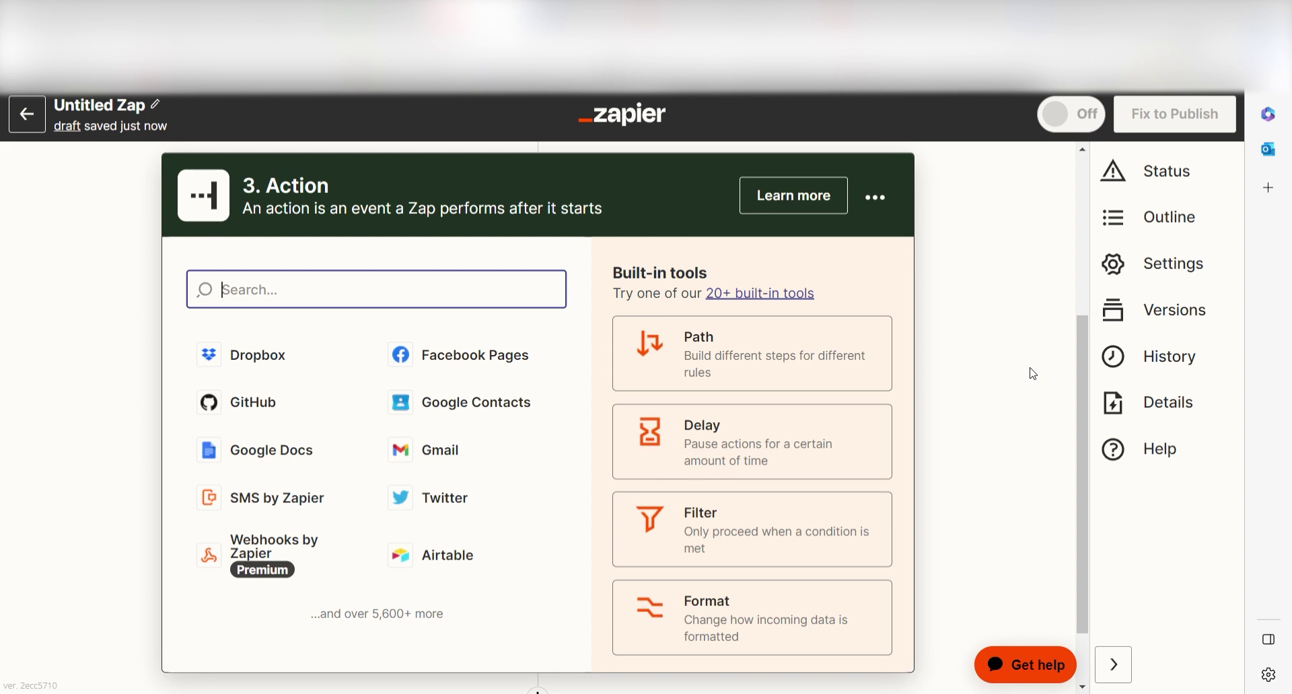
{"action": "type", "text": "me"}
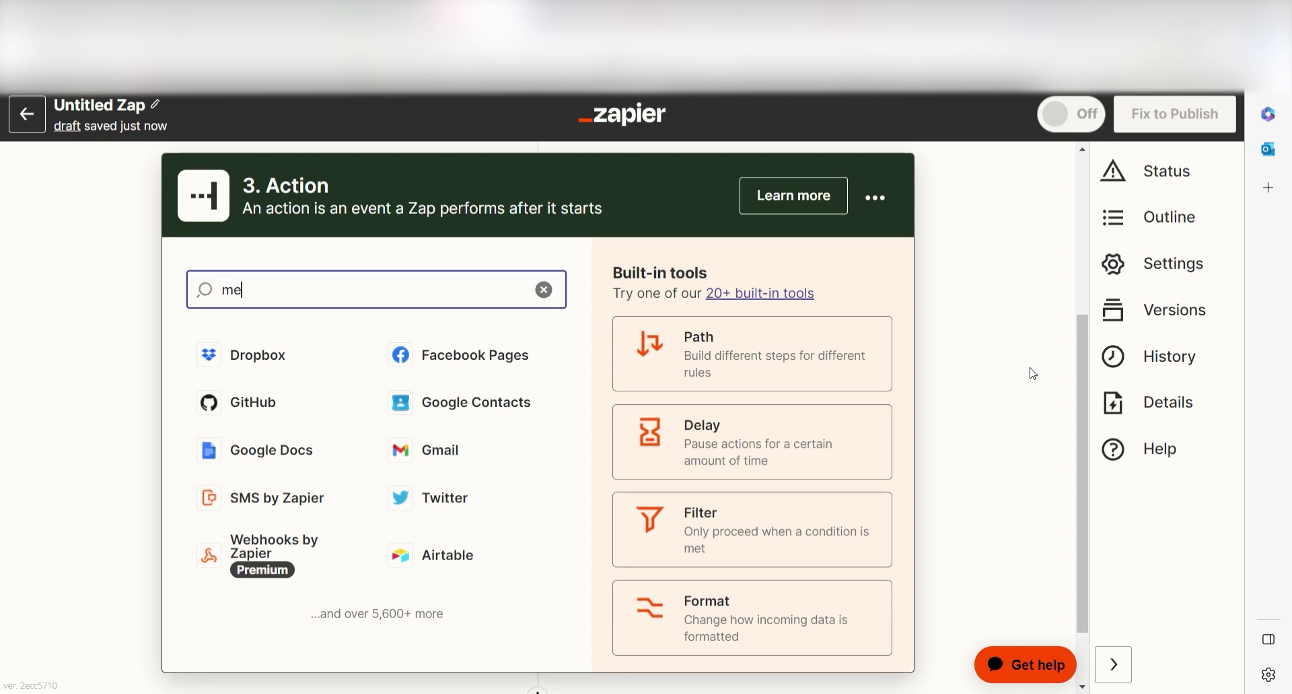
{"action": "type", "text": "ssenger"}
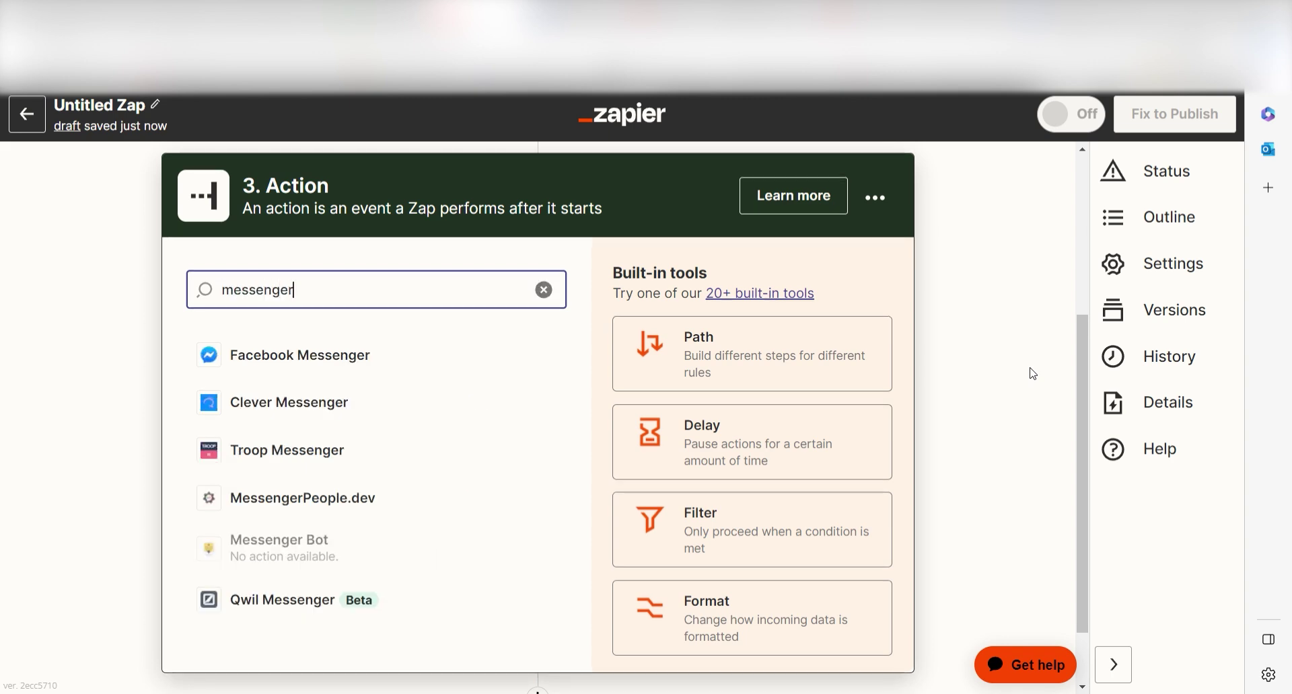
{"action": "left_click", "coordinate": [498, 364]}
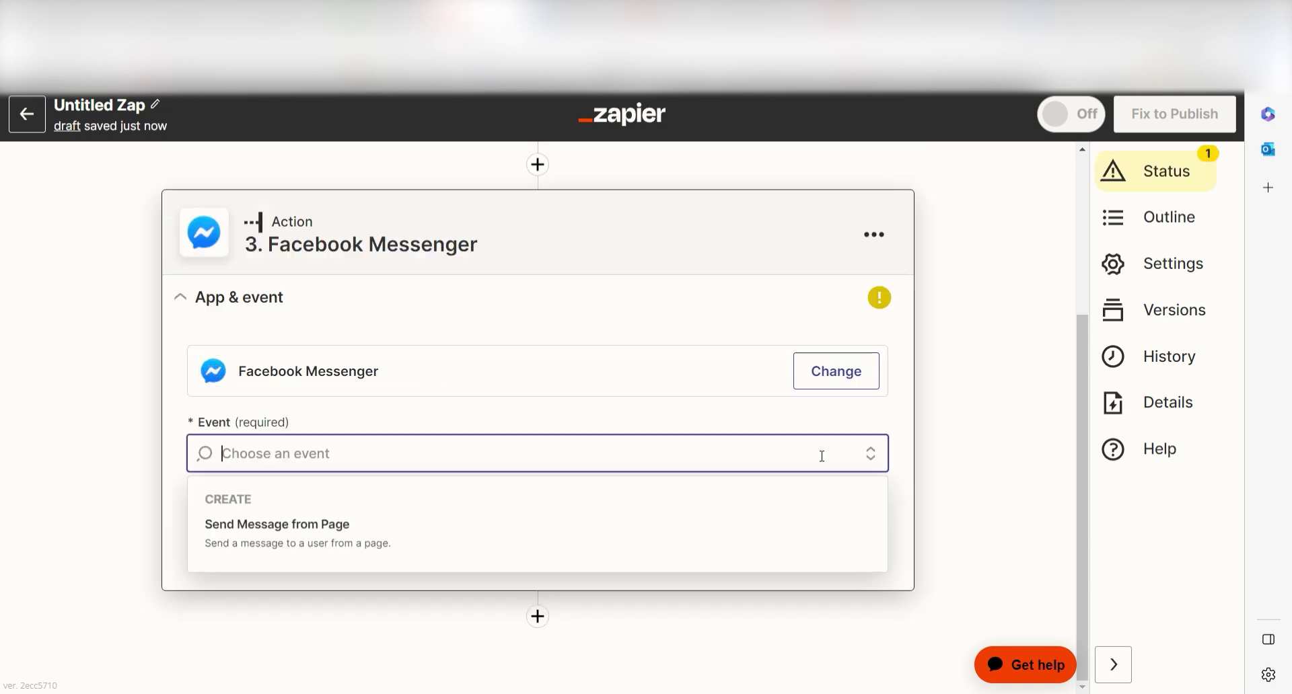
{"action": "left_click", "coordinate": [501, 533]}
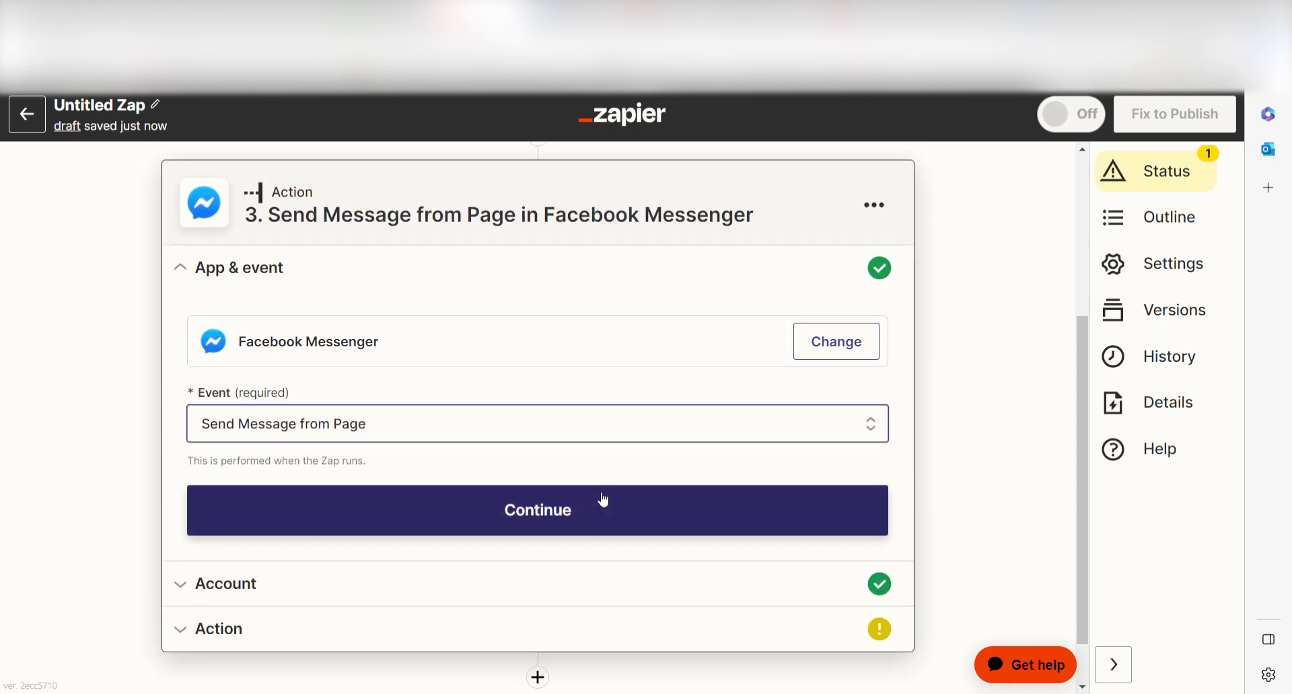
{"action": "left_click", "coordinate": [604, 499]}
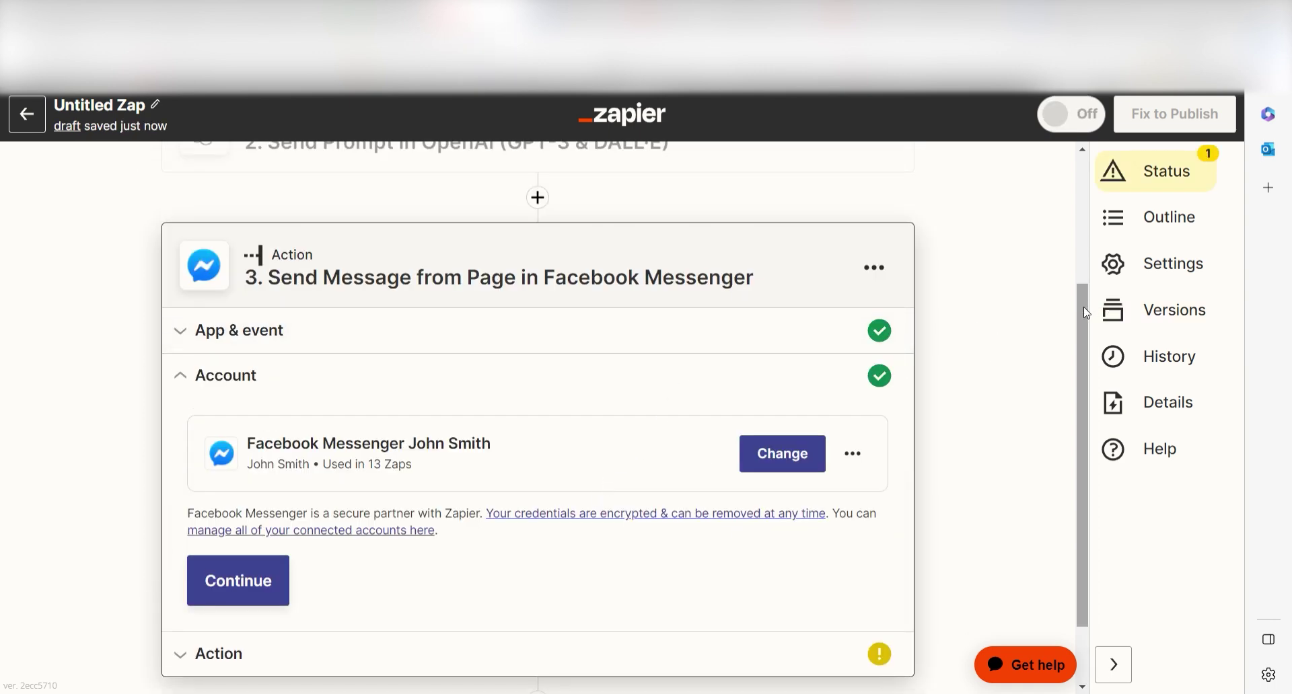
- Choose The Zoppy Zaps Meetup Group page and map Recipient Id to the trigger's Recipient Page Id
{"action": "left_click", "coordinate": [269, 549]}
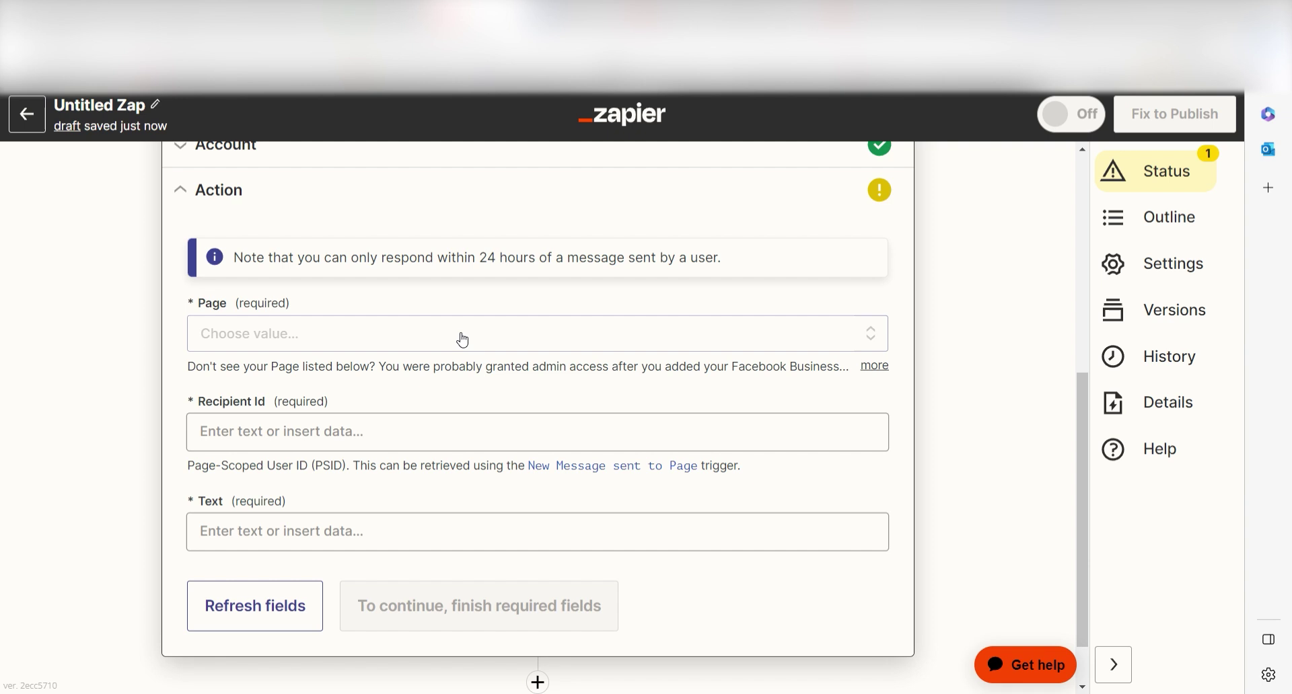
{"action": "left_click", "coordinate": [463, 340]}
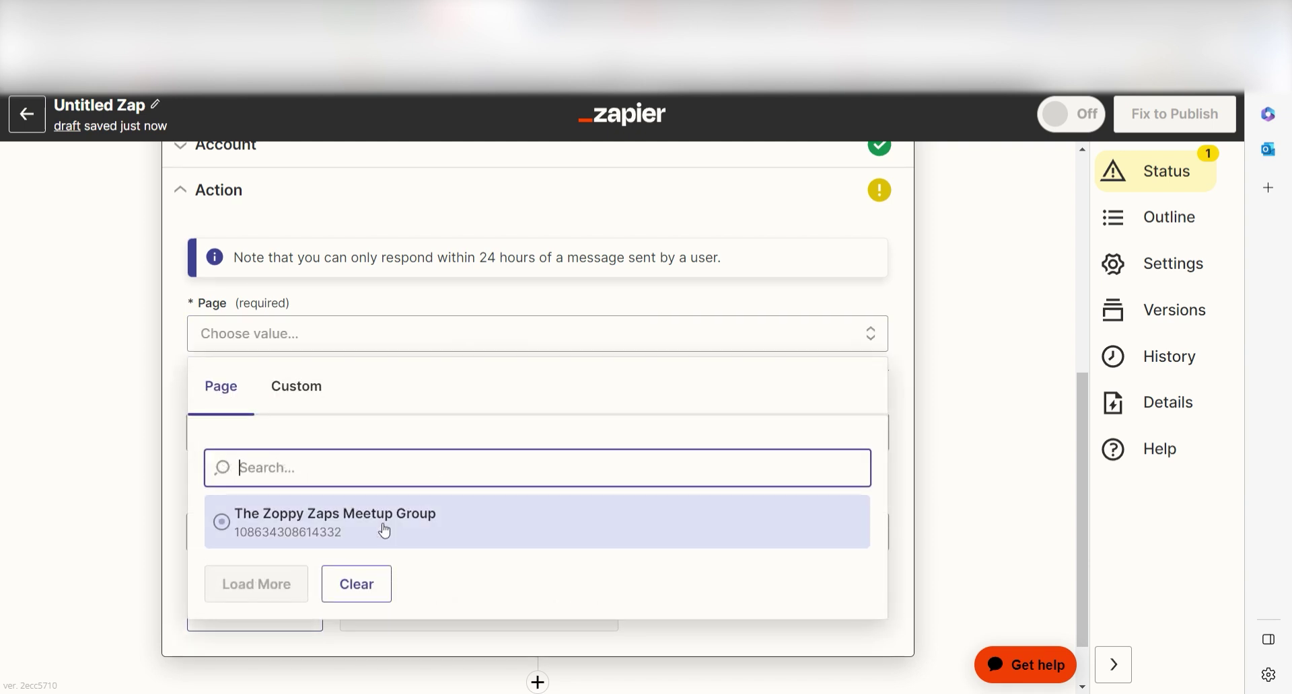
{"action": "left_click", "coordinate": [384, 532]}
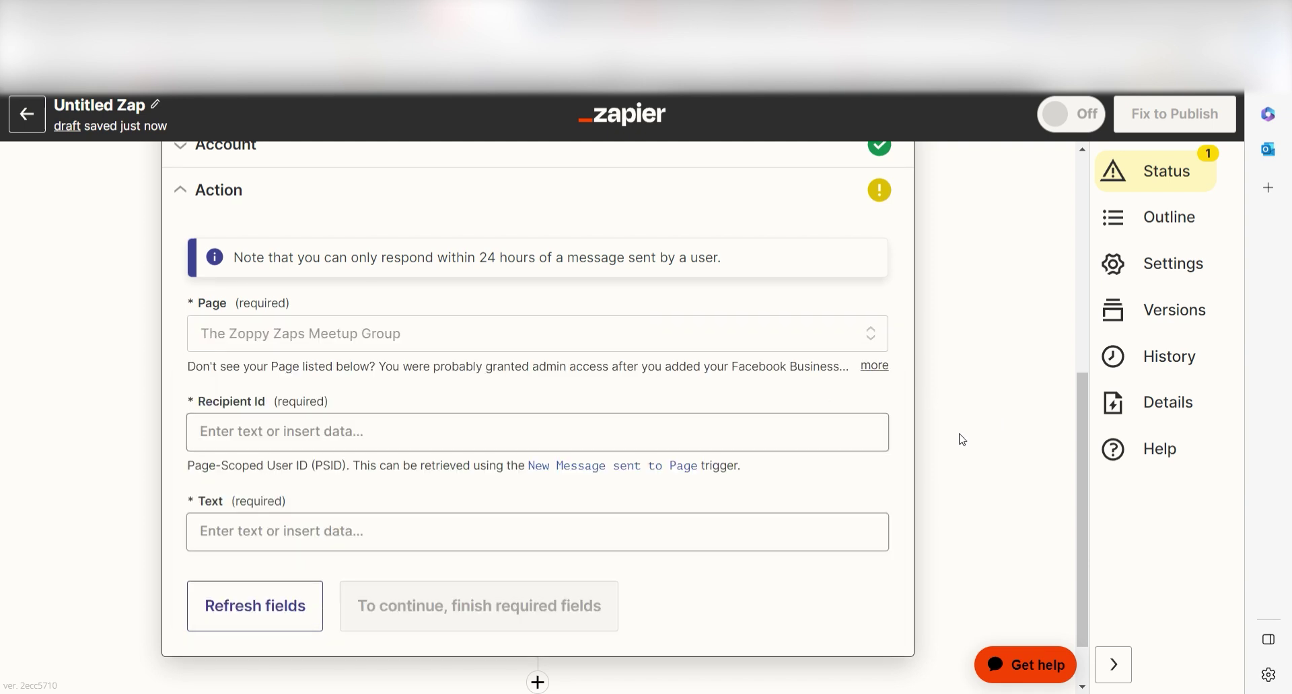
{"action": "left_click", "coordinate": [680, 438]}
{"action": "left_click", "coordinate": [672, 439]}
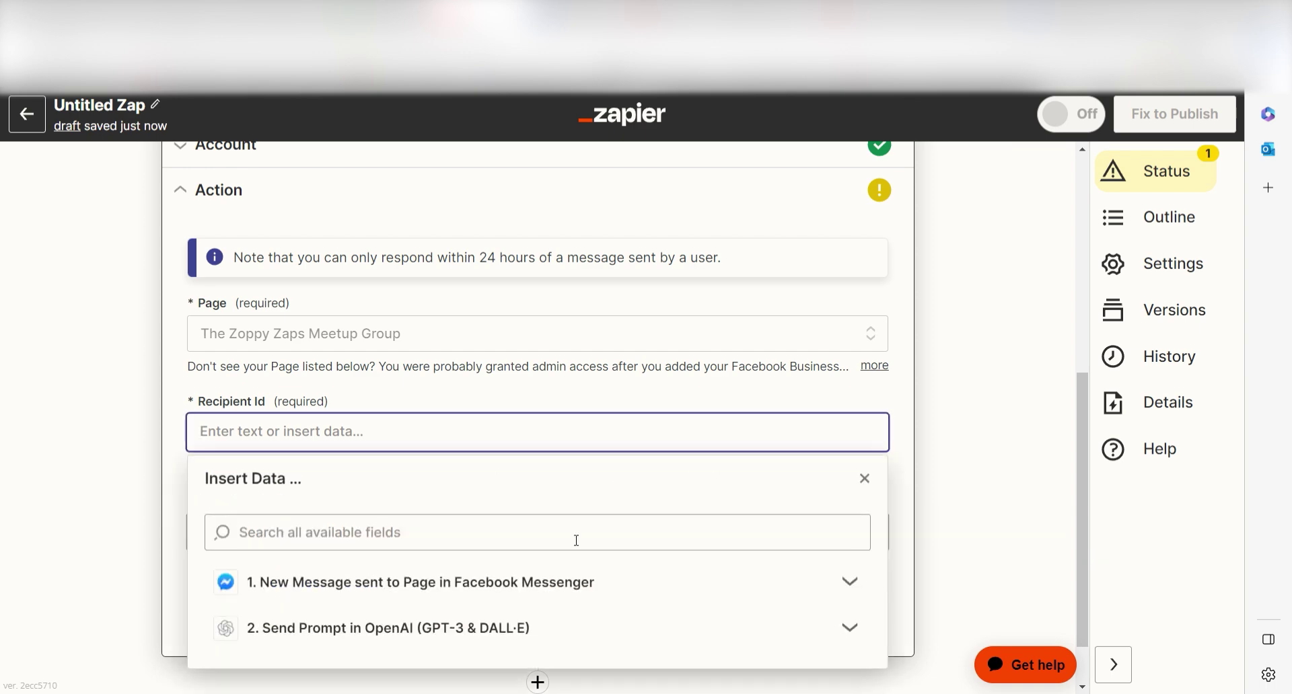
{"action": "left_click", "coordinate": [552, 580]}
{"action": "left_click", "coordinate": [344, 639]}
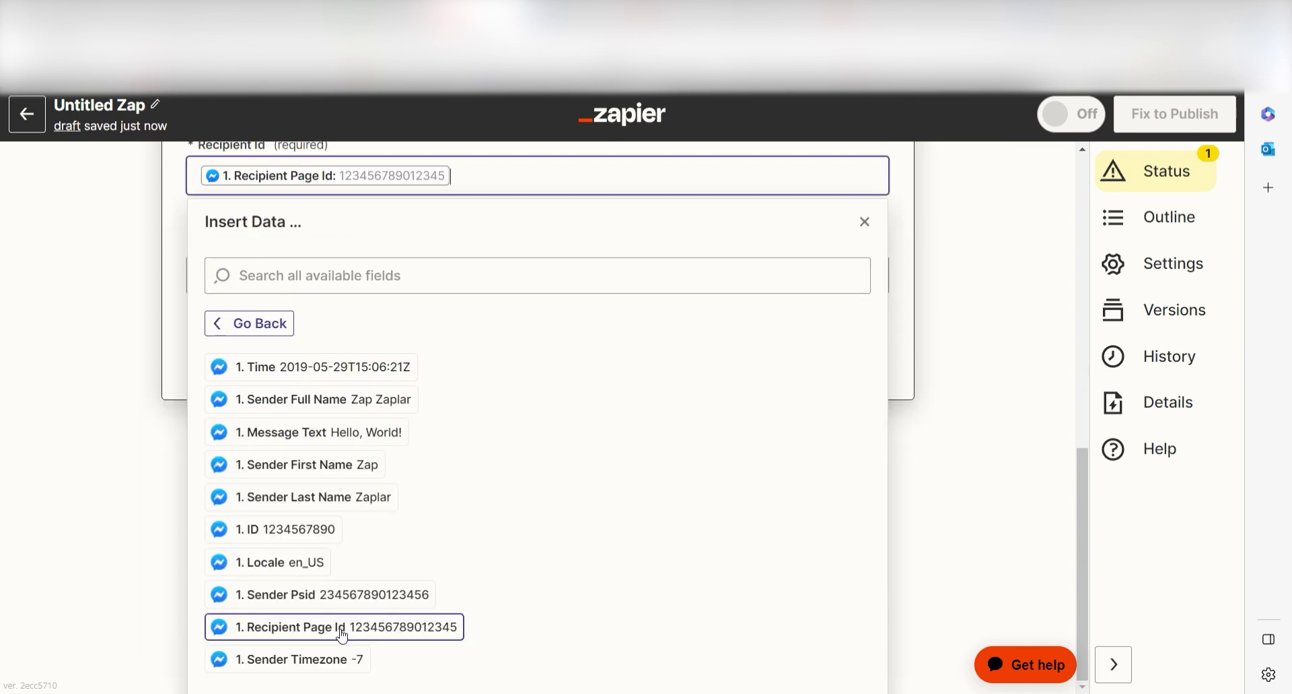
{"action": "left_click", "coordinate": [37, 397]}
- Map the message Text to OpenAI's Choices Text and send a test message
{"action": "left_click", "coordinate": [470, 465]}
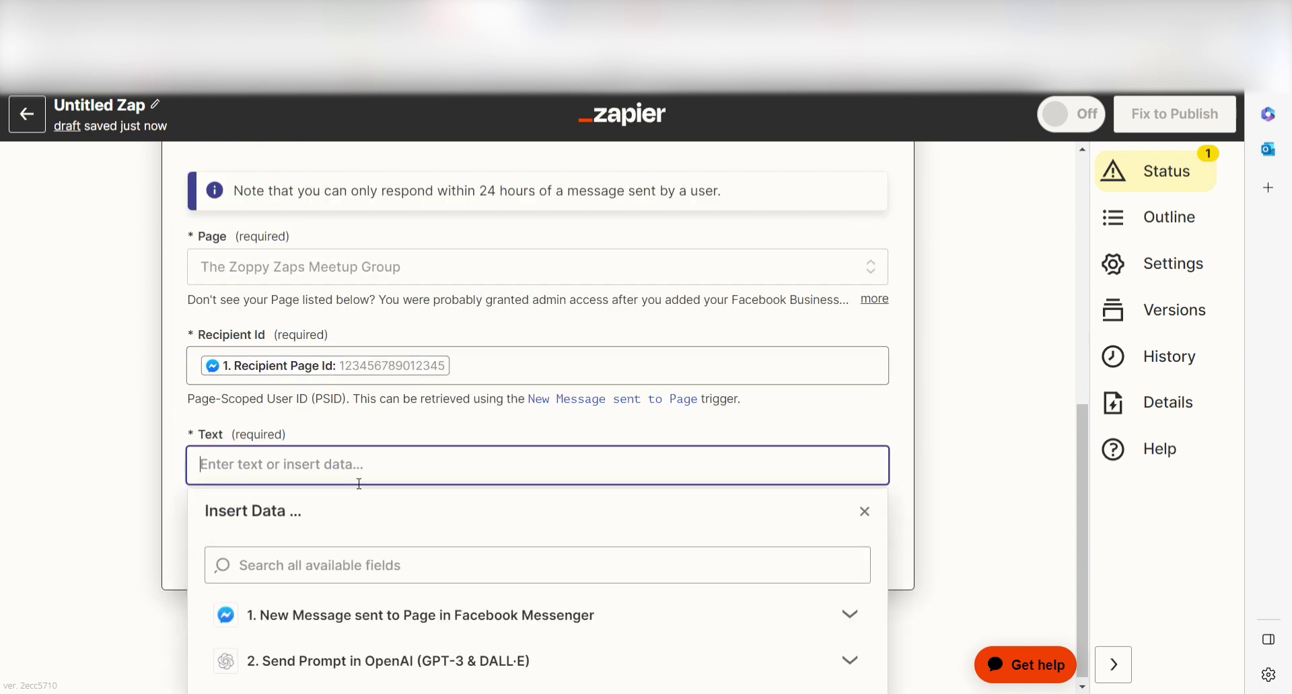
{"action": "left_click", "coordinate": [417, 655]}
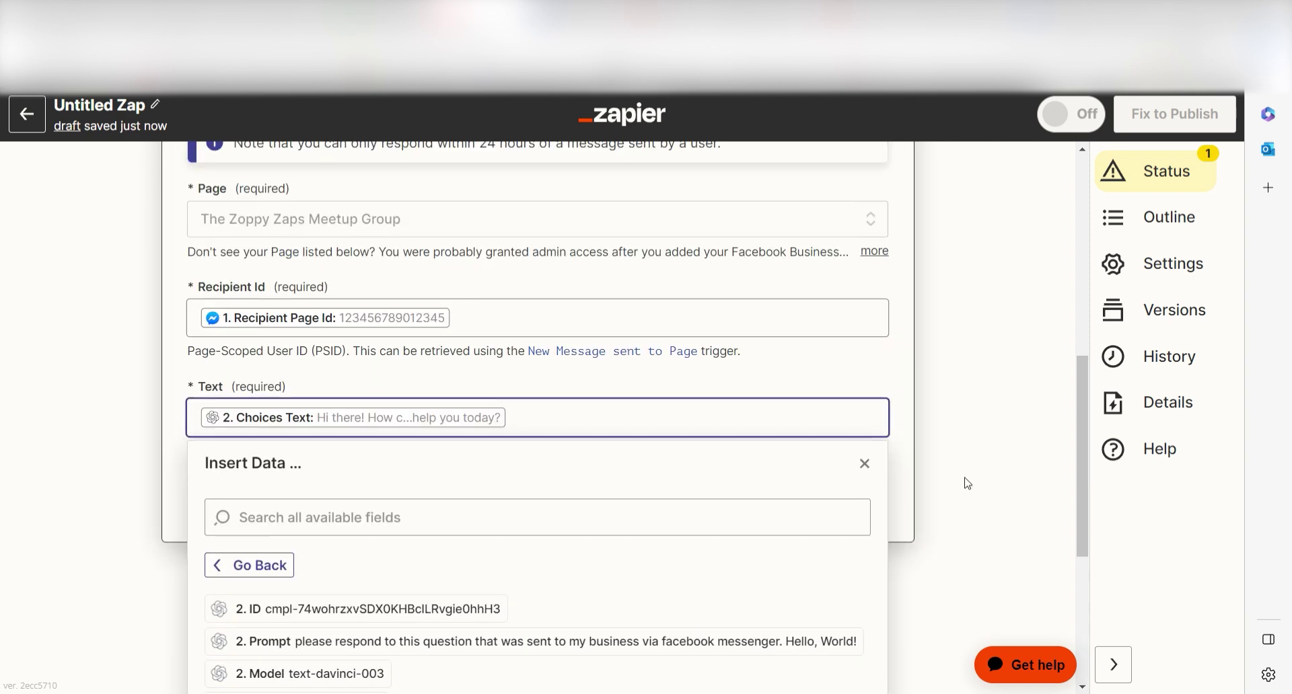
{"action": "left_click", "coordinate": [963, 431]}
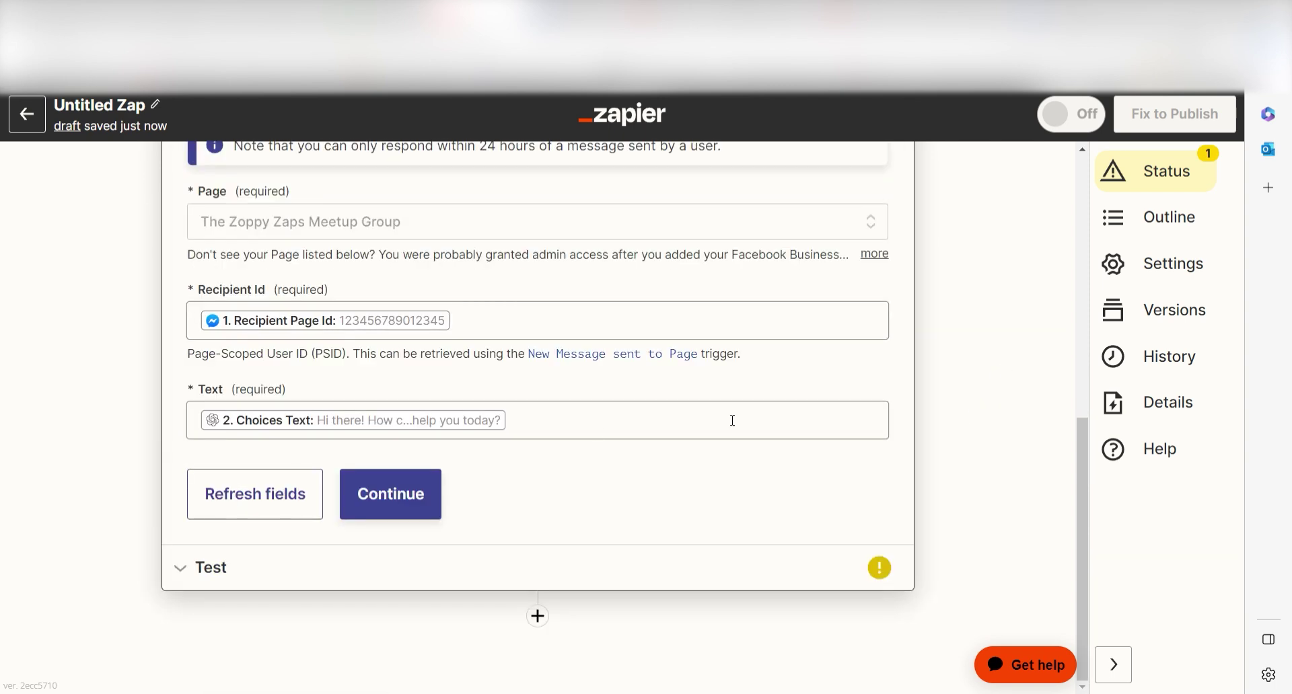
{"action": "left_click", "coordinate": [412, 491]}
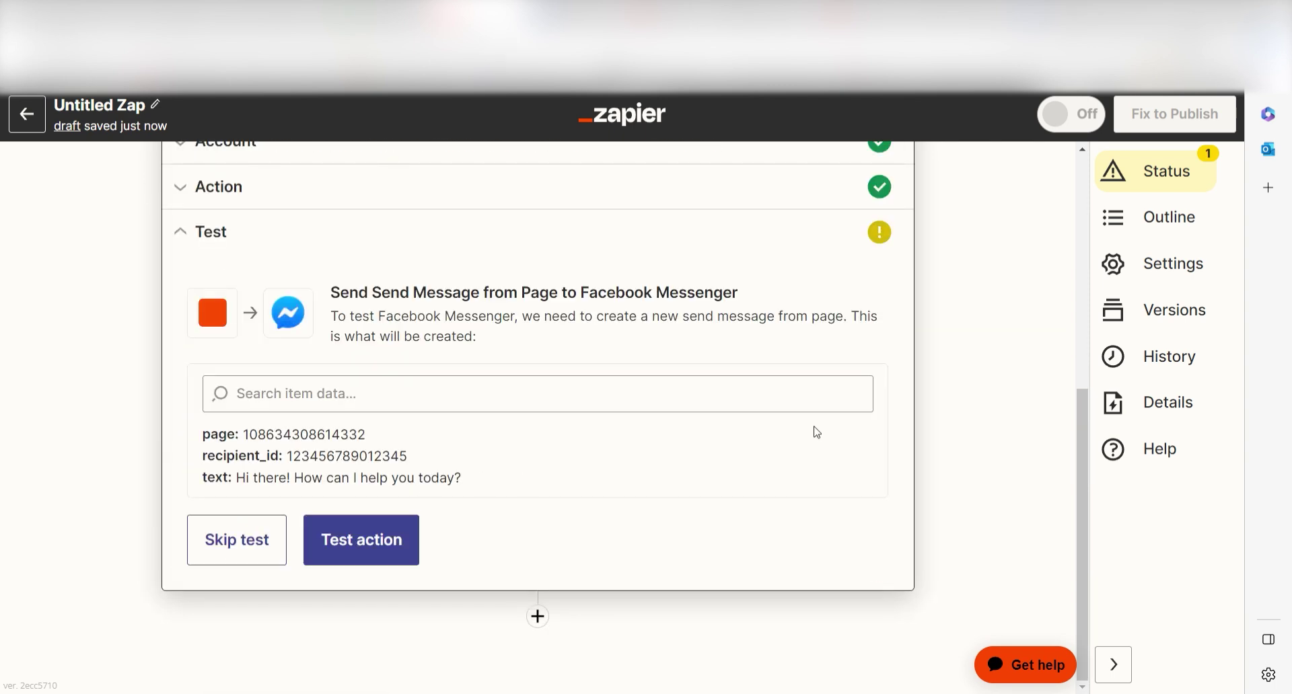
{"action": "left_click", "coordinate": [401, 539]}
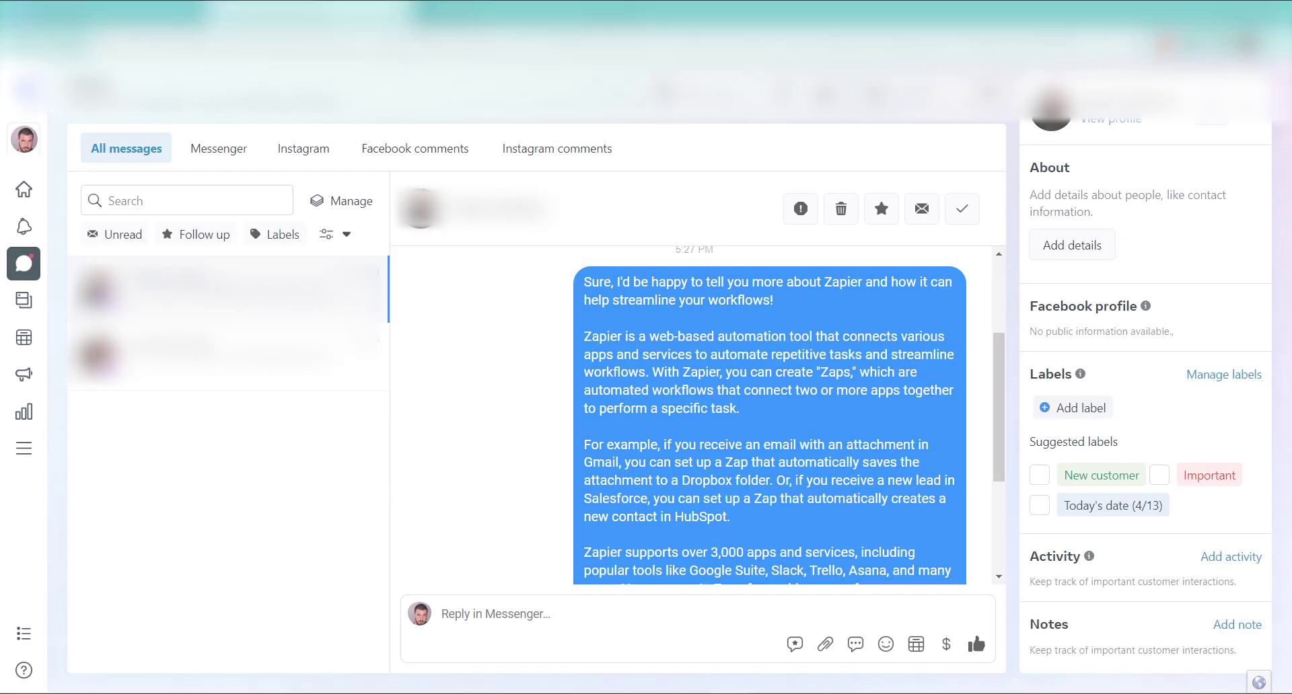